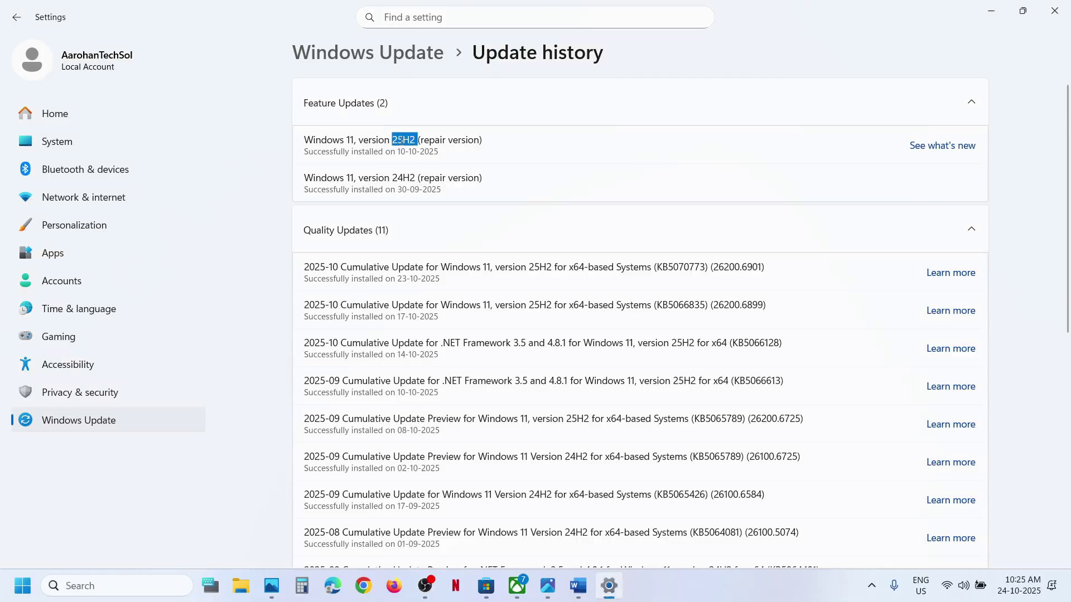
Step: Highlight the 0x800705b9 error code and the Restart PC step in the Word notes
left_click(578, 586)
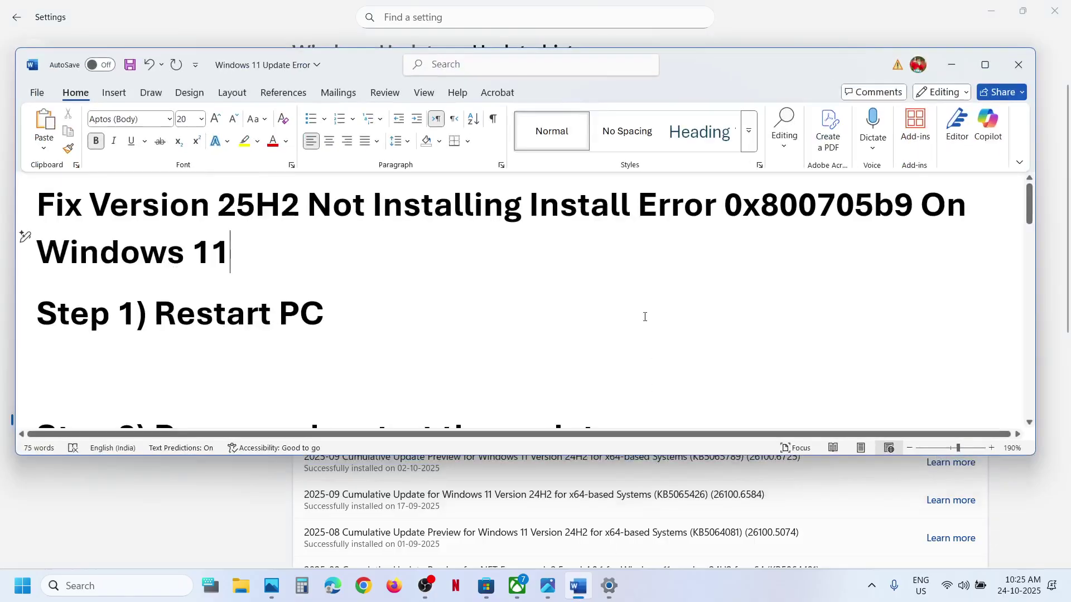
left_click_drag(730, 205, 902, 210)
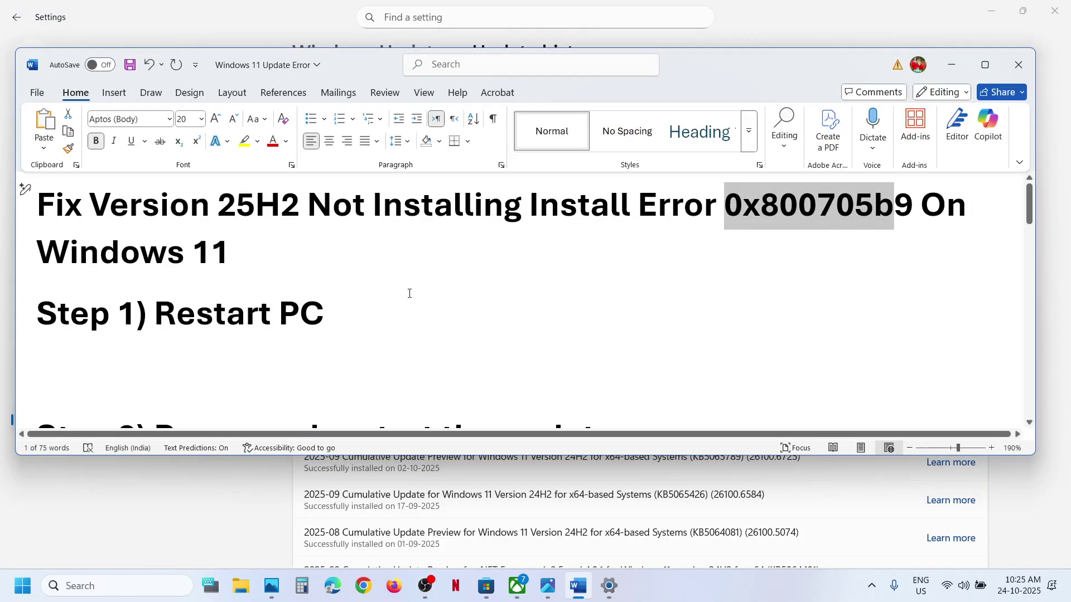
left_click_drag(170, 309, 341, 314)
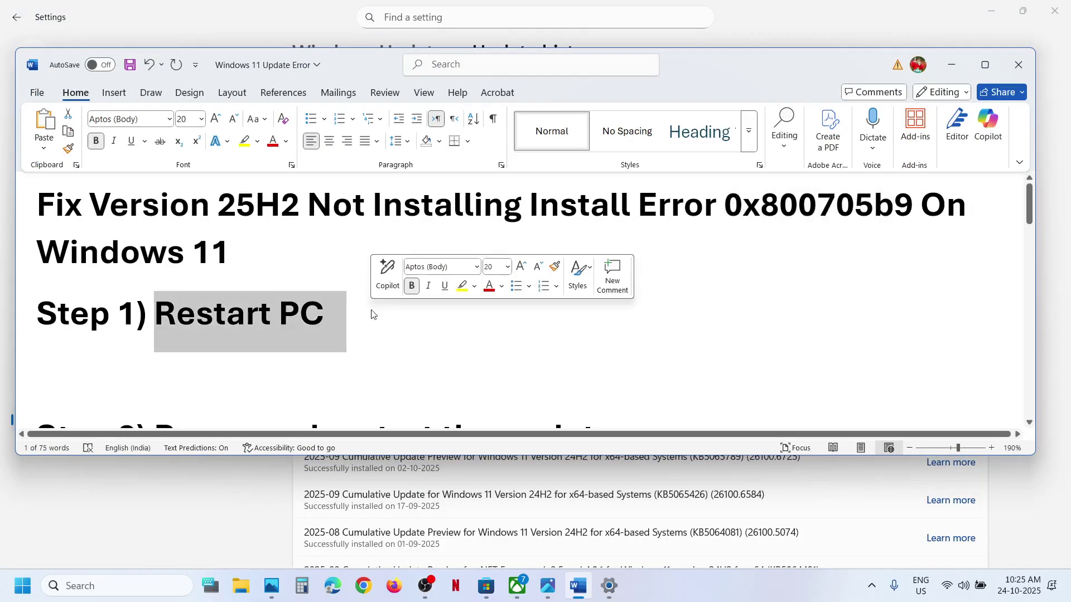
Step: Show the Start menu power options with Restart, then scroll on in the Word notes
left_click(210, 514)
key("super")
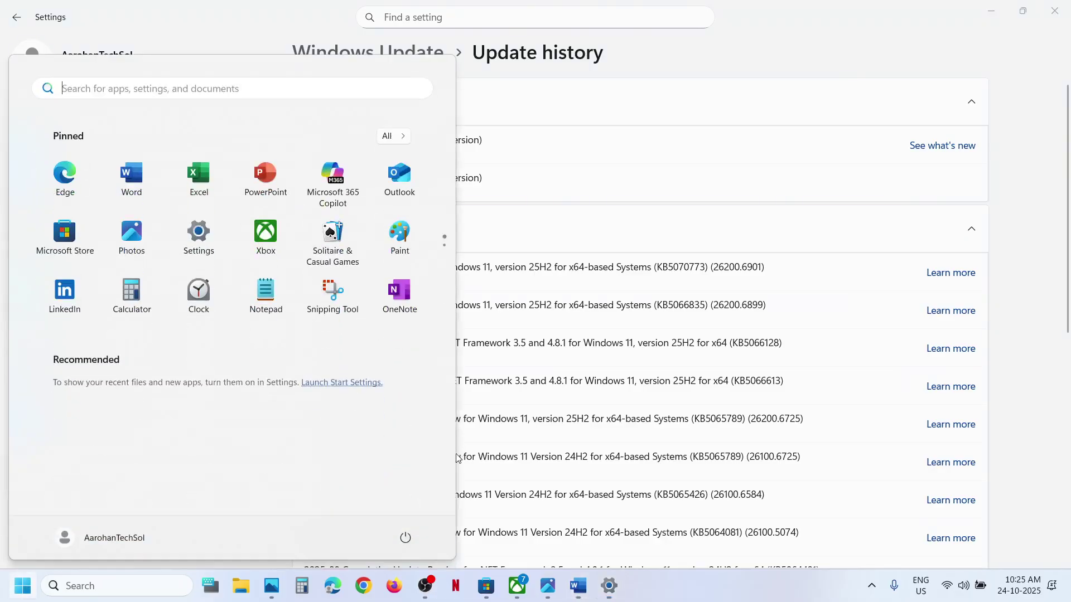
left_click(406, 537)
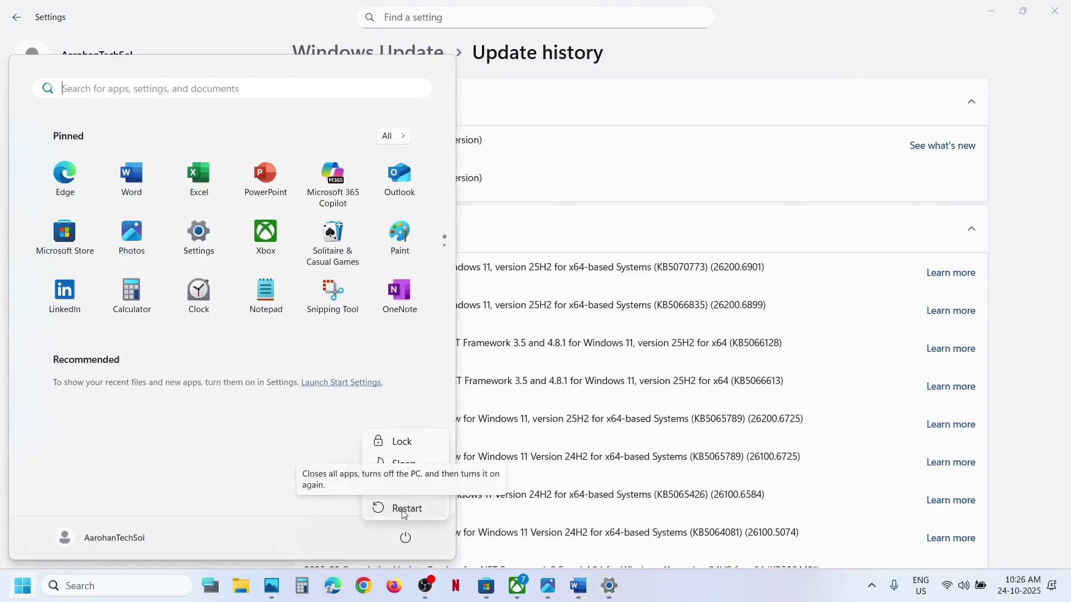
left_click(578, 590)
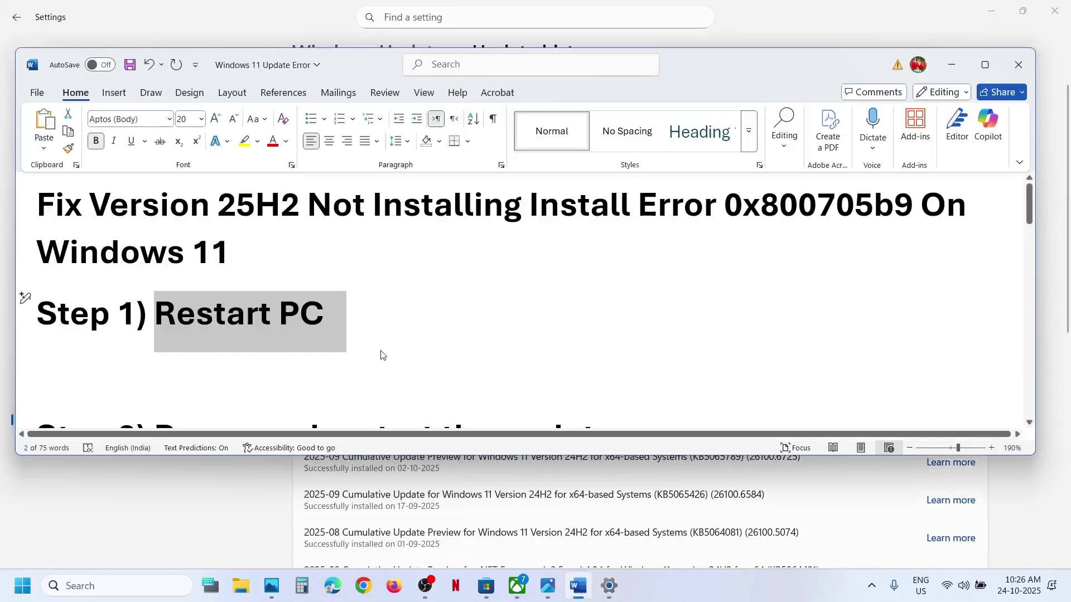
scroll(382, 352, "down", 3)
Step: Pause Windows updates for 1 week, then resume them so Windows checks for updates
left_click(188, 498)
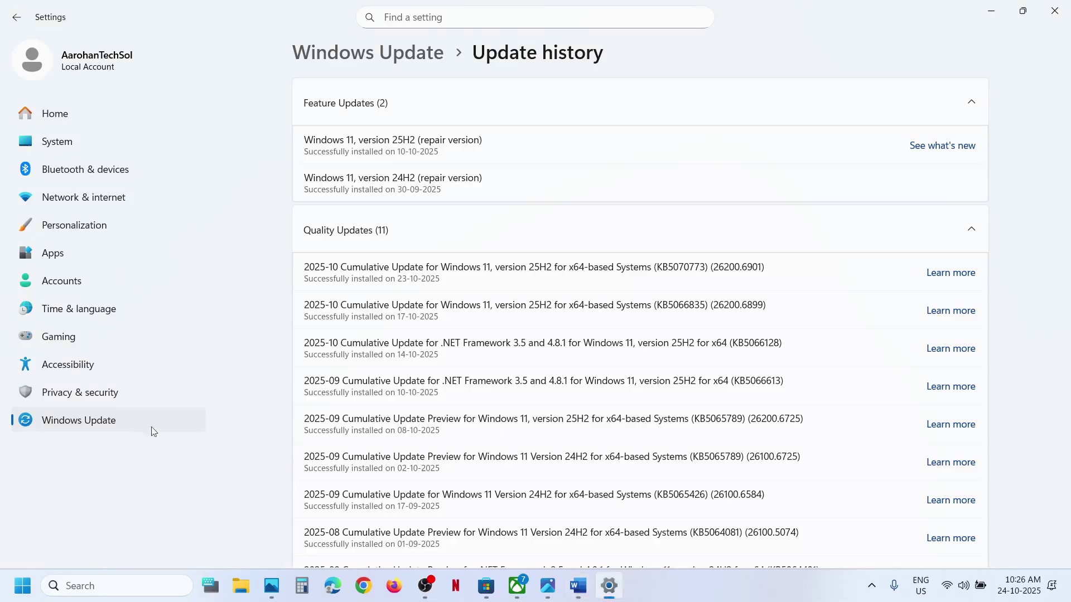
left_click(71, 423)
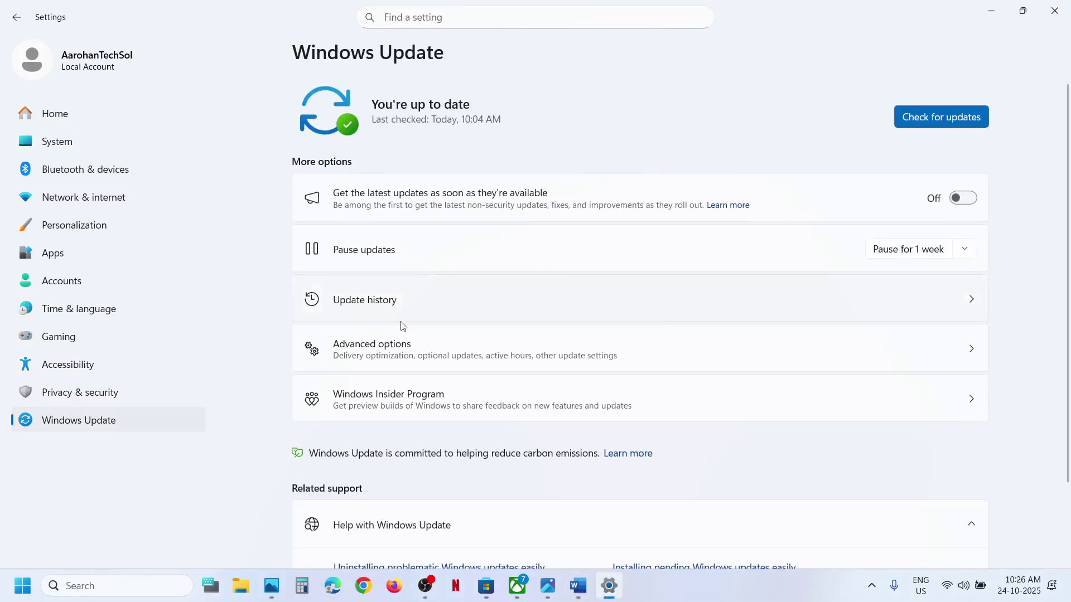
left_click(898, 249)
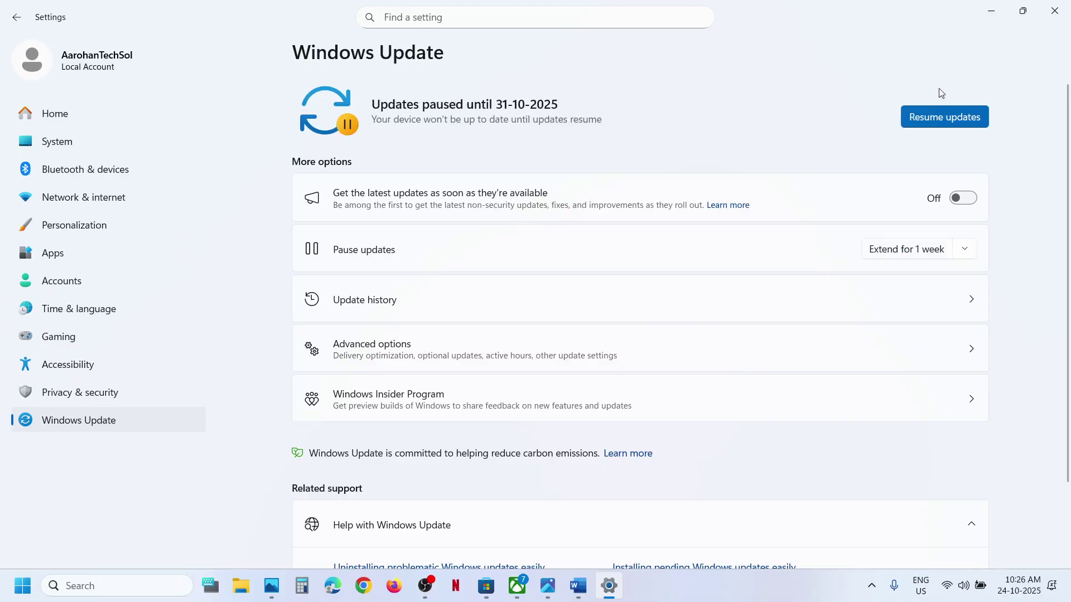
left_click(929, 121)
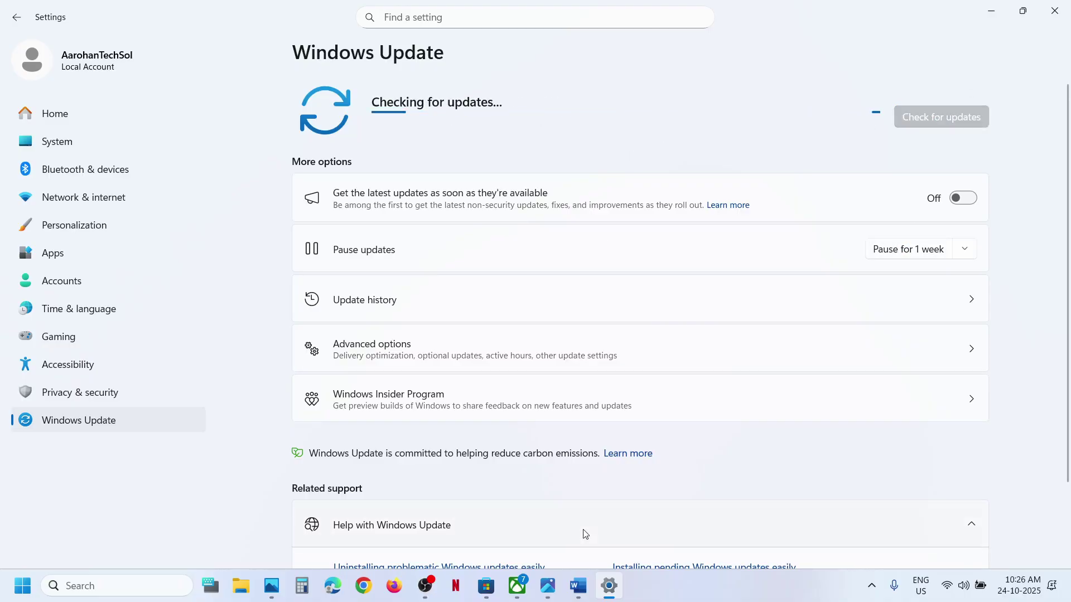
Step: Scroll the Word notes to Step 3 about restarting the update services
left_click(578, 586)
scroll(416, 378, "down", 2)
scroll(403, 373, "up", 6, "ctrl")
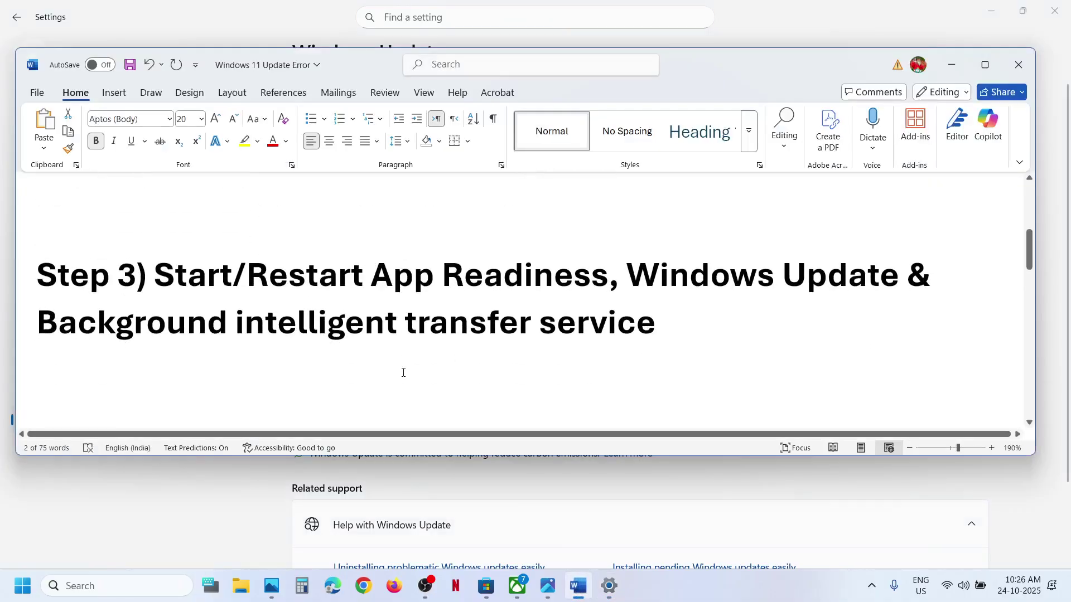
Step: Search 'serv' and launch the Services app
left_click(179, 514)
left_click(115, 586)
type("se")
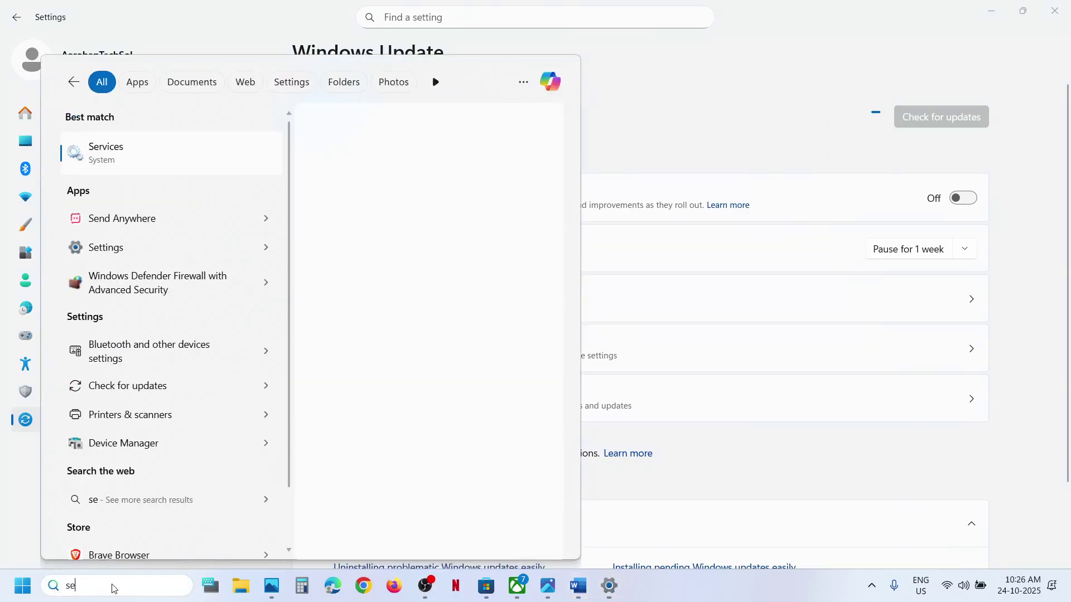
type("rv")
key("Escape")
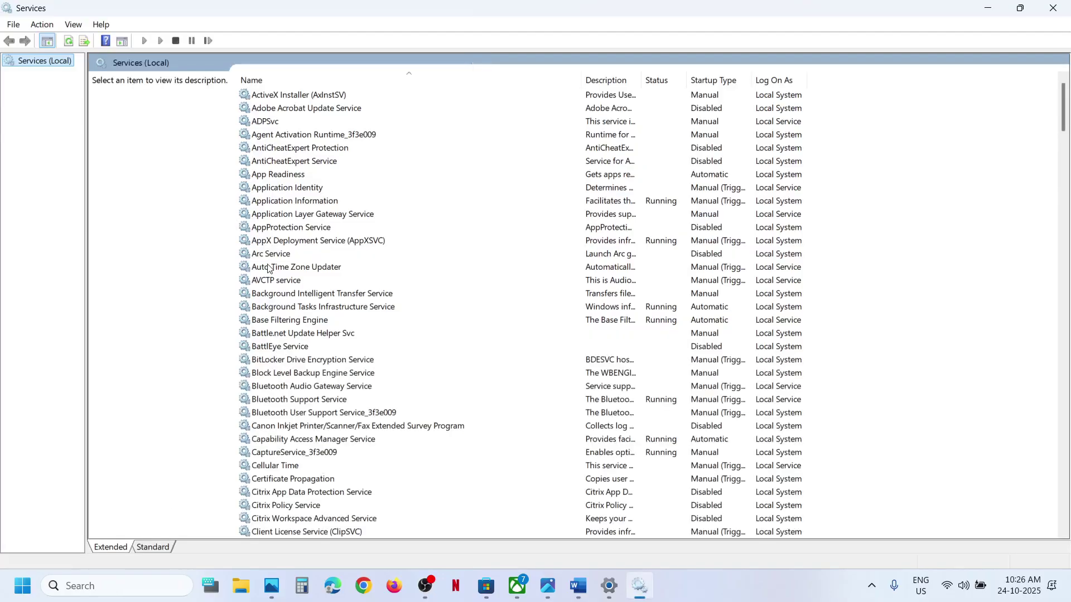
Step: Set App Readiness to Automatic startup, start it, then restart the service
double_click(283, 176)
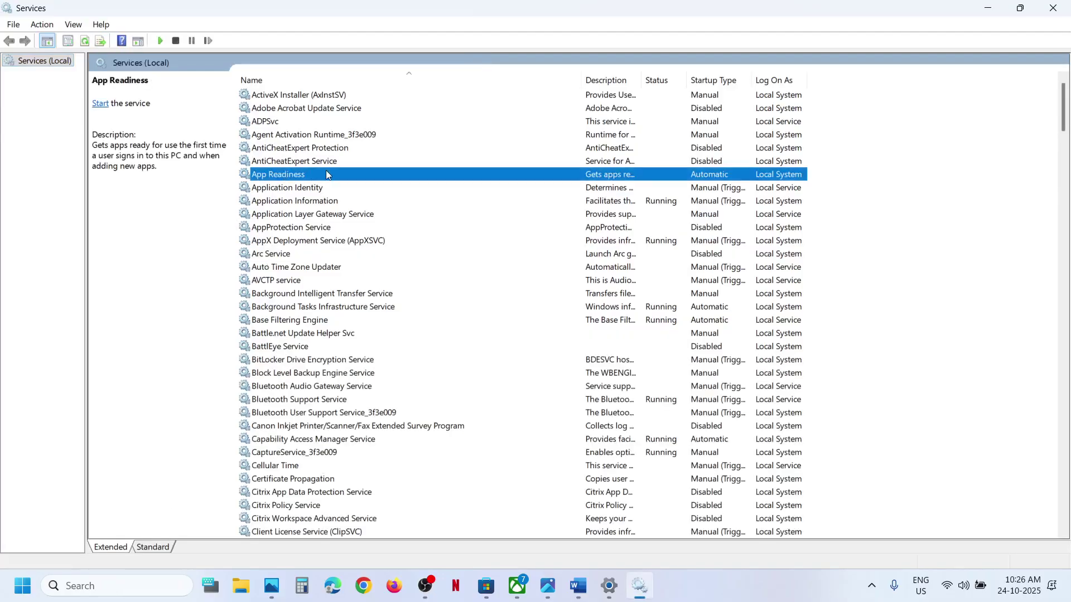
left_click(517, 274)
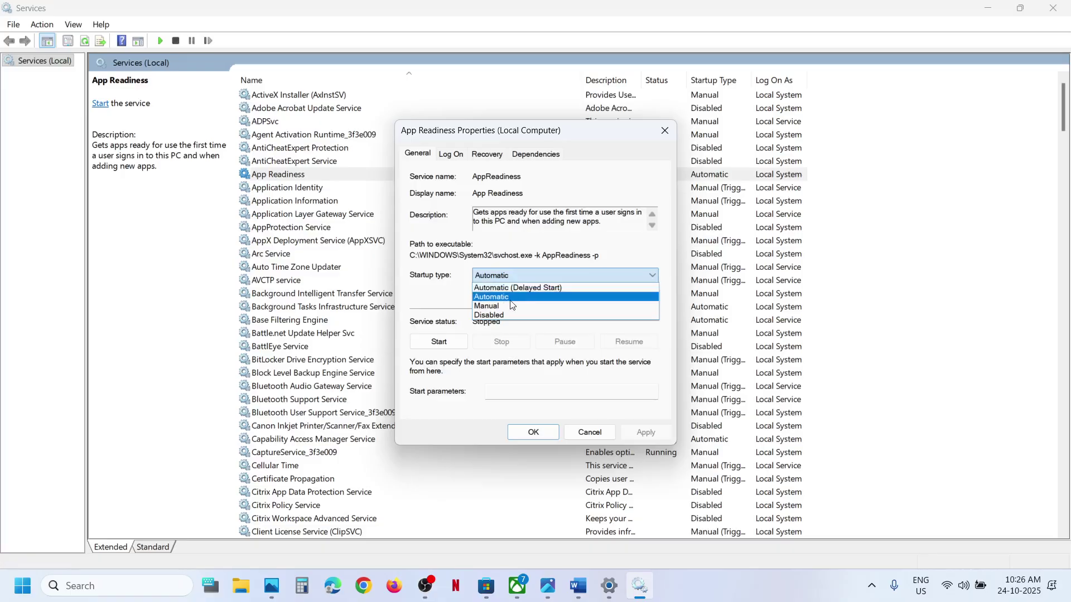
left_click(510, 295)
left_click(639, 434)
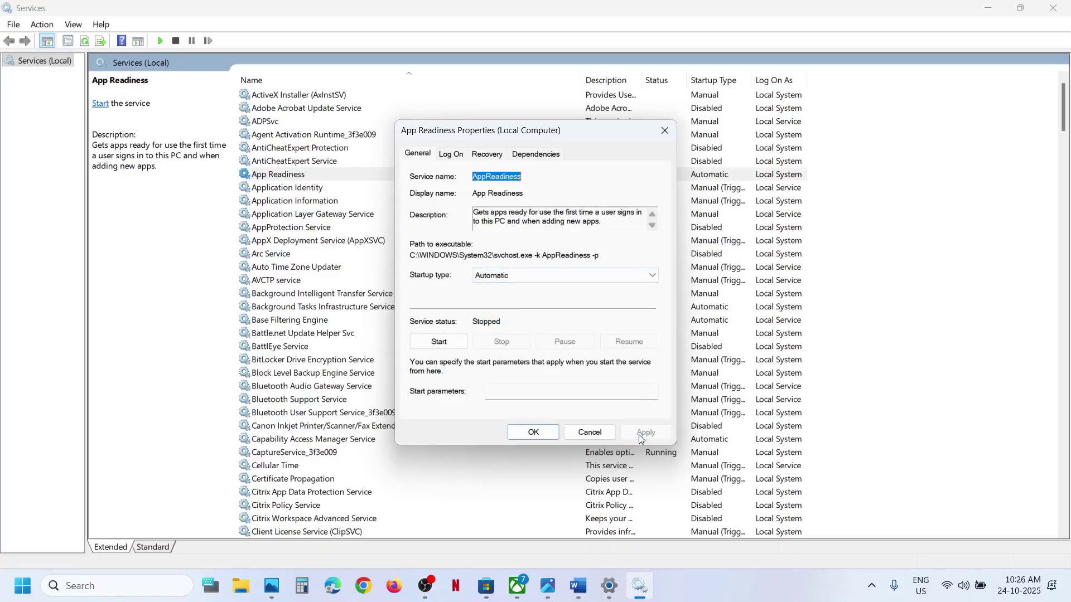
left_click(439, 342)
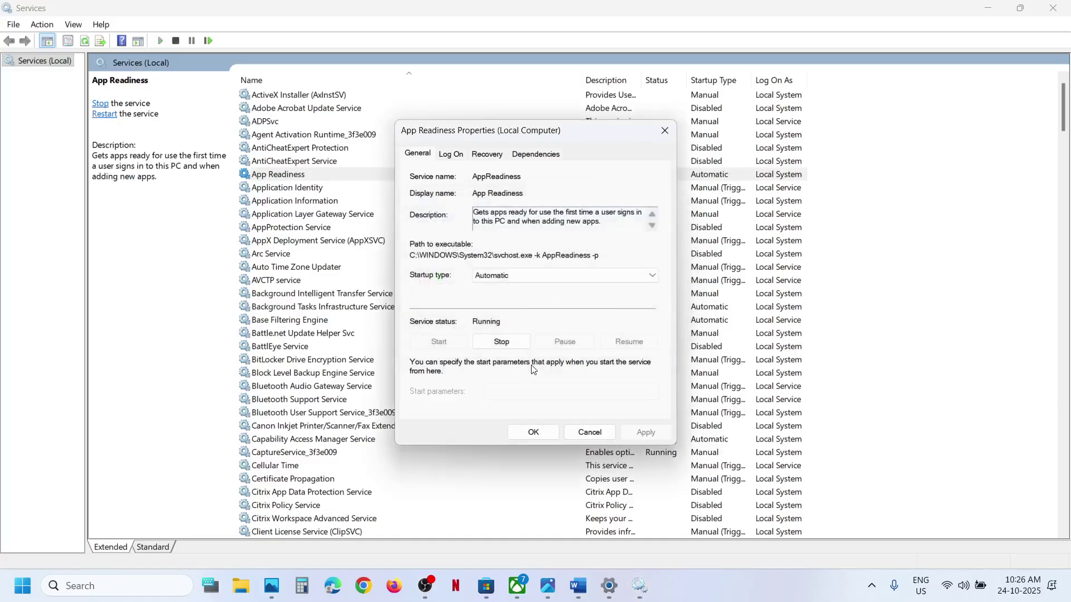
left_click(542, 435)
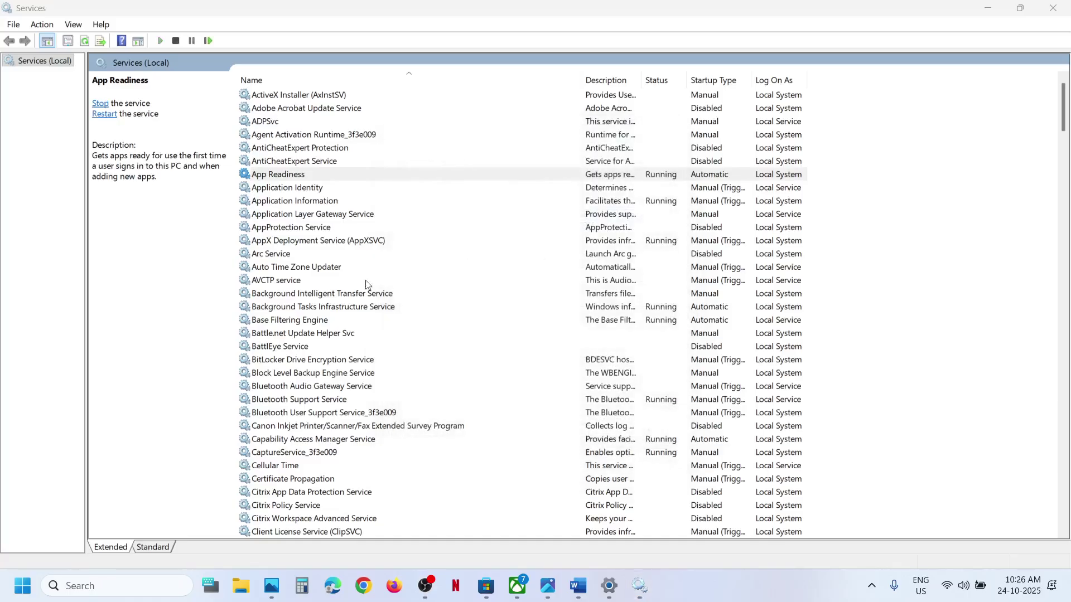
right_click(315, 179)
left_click(362, 247)
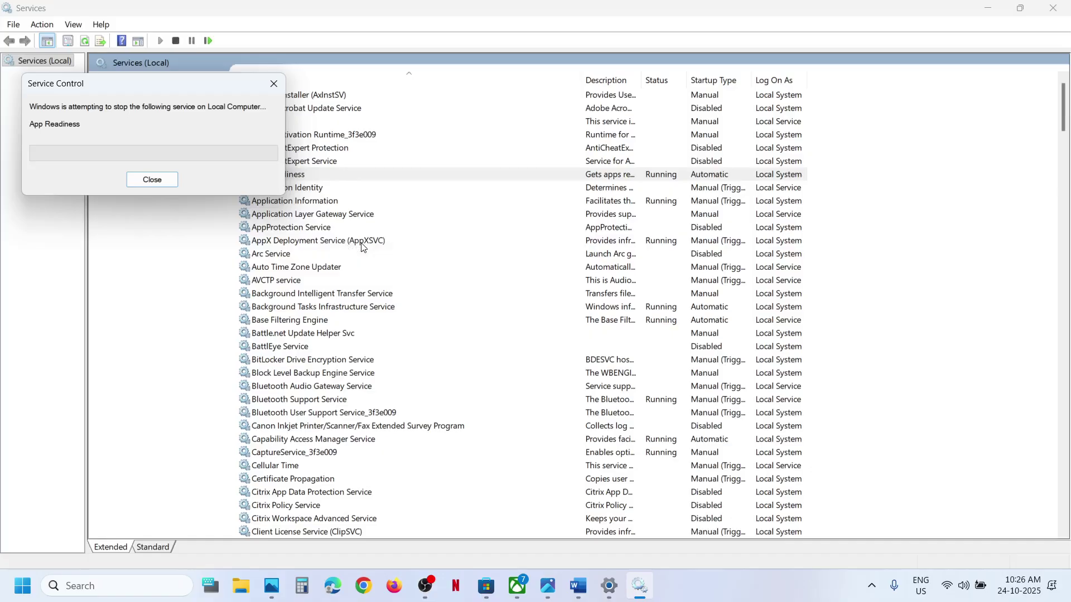
Step: Set Windows Update to Automatic startup and restart the service
left_click(374, 400)
key("w")
scroll(374, 406, "down", 8)
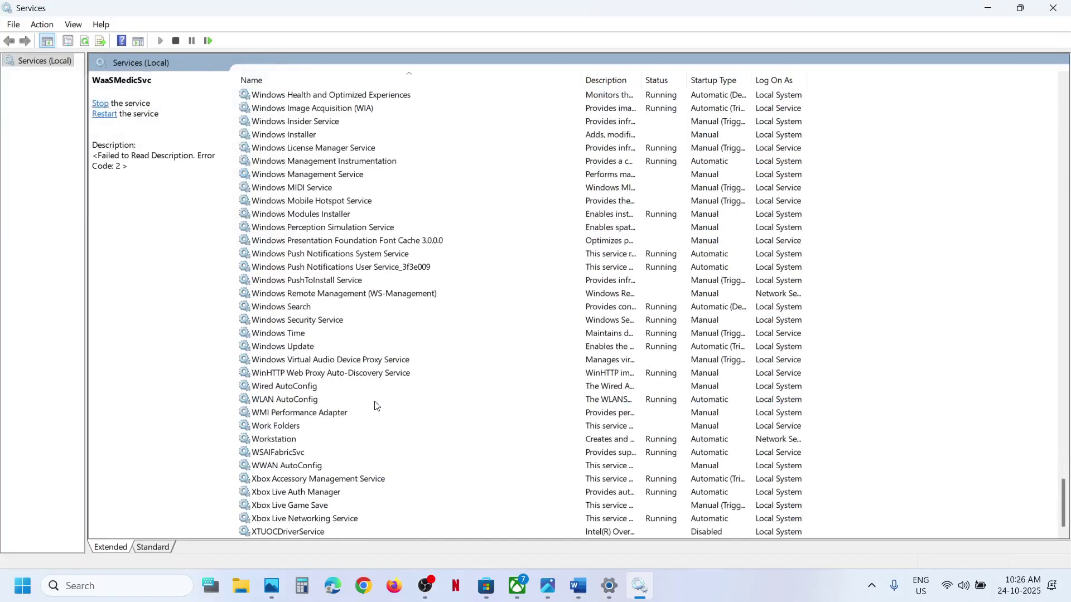
left_click(299, 346)
double_click(338, 349)
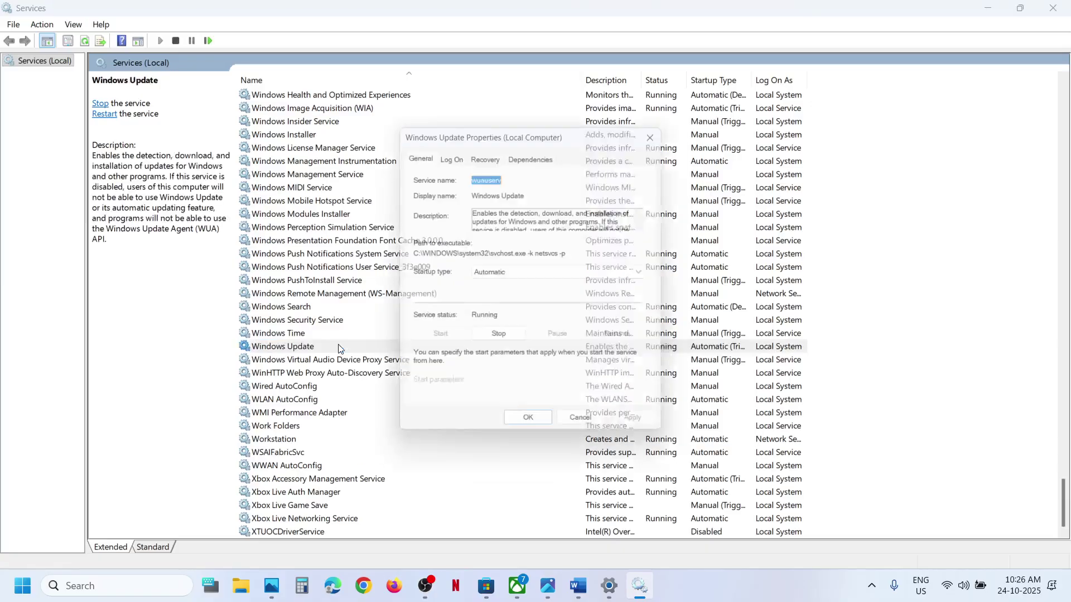
left_click(529, 280)
left_click(530, 294)
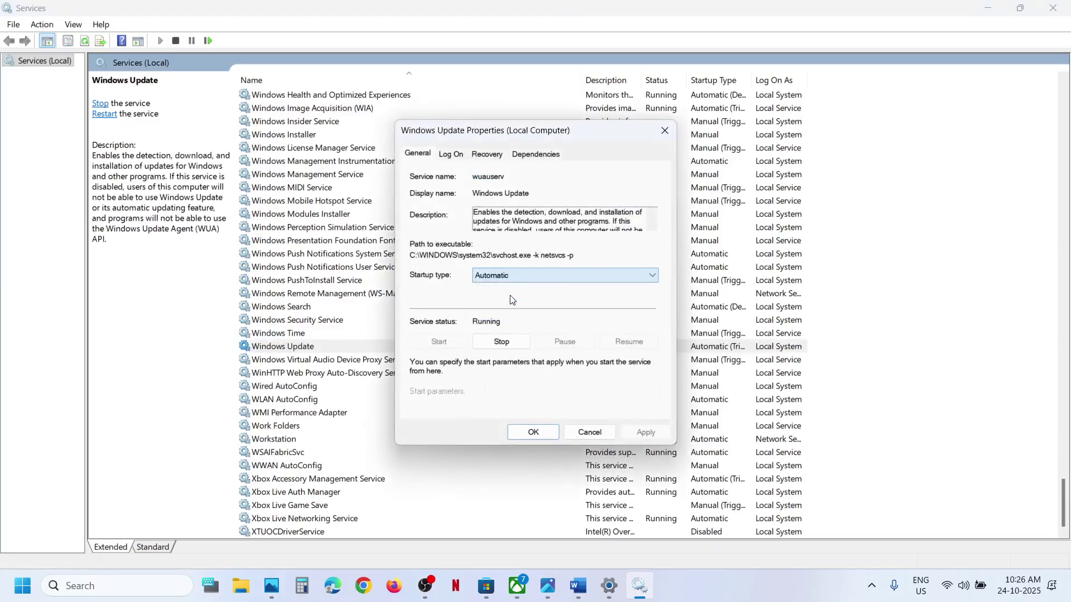
left_click(636, 432)
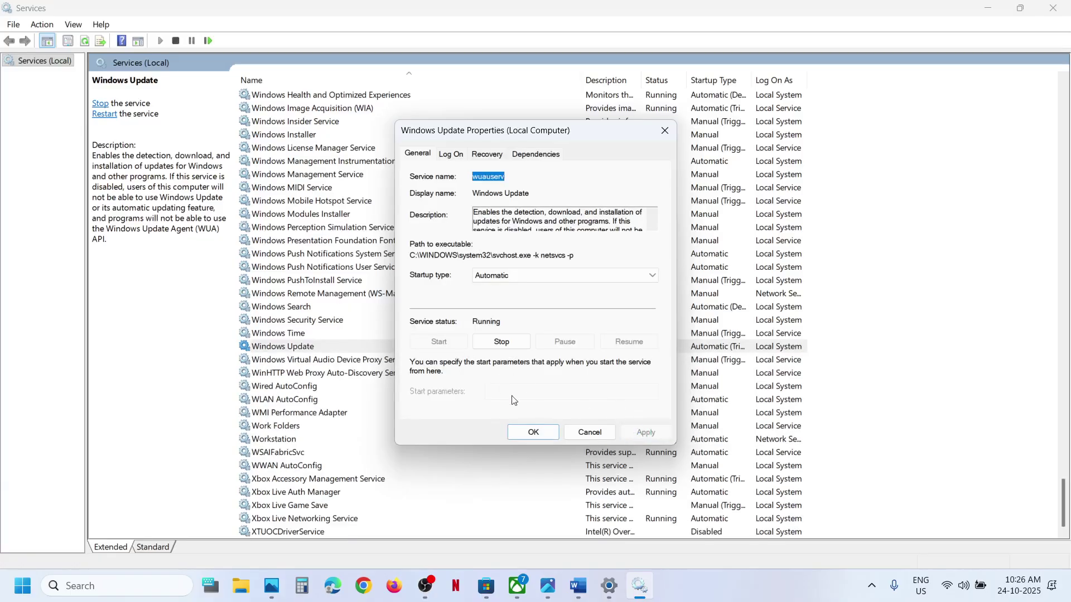
left_click(533, 432)
right_click(300, 348)
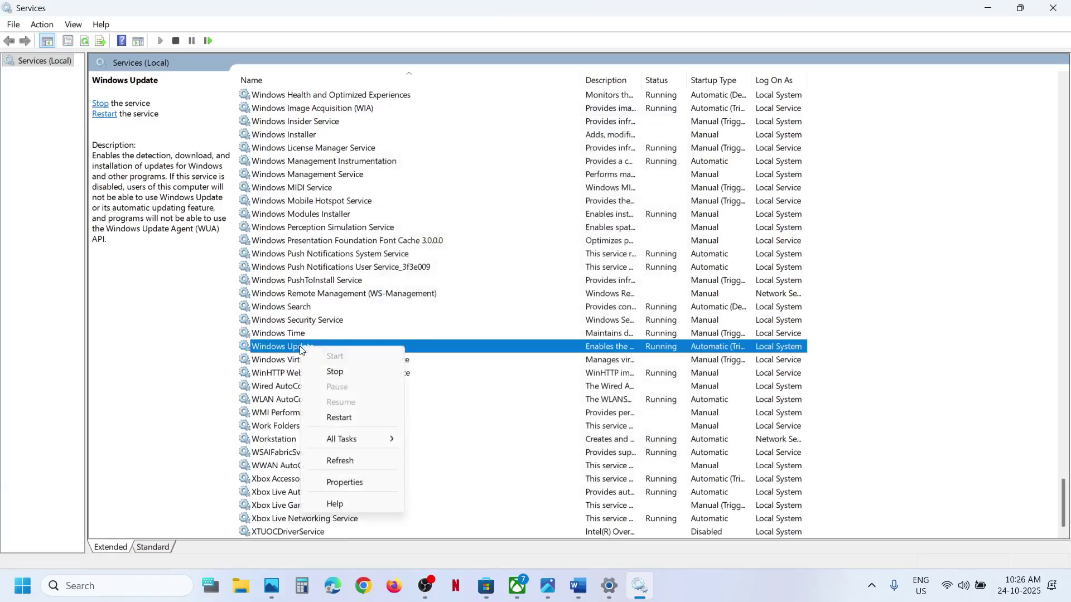
left_click(339, 417)
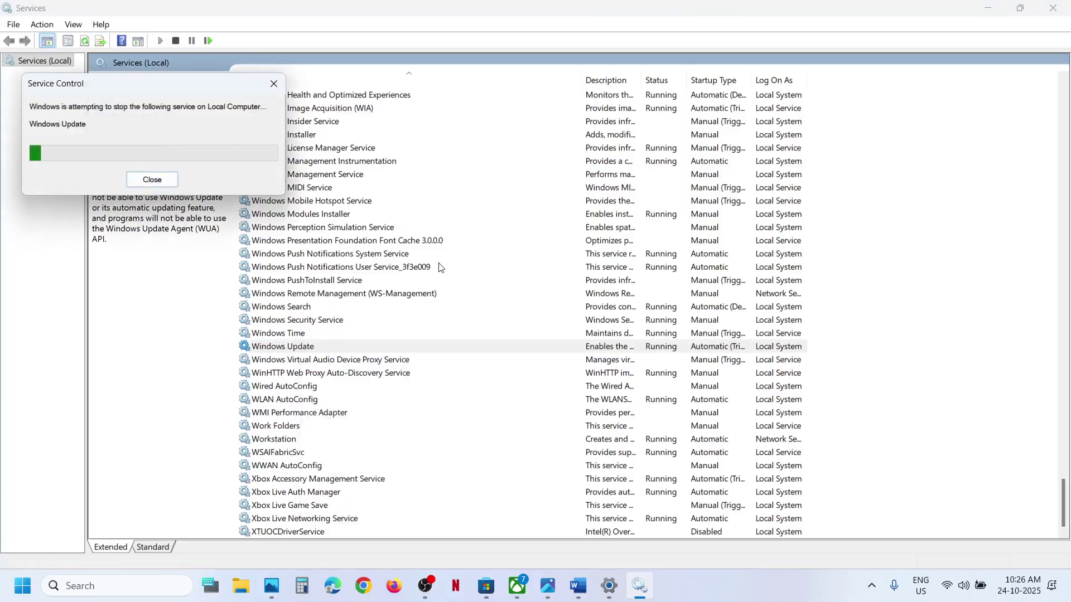
left_click(393, 262)
key("Home")
Step: Set BITS to Automatic startup, start and restart it, then close Services
key("b")
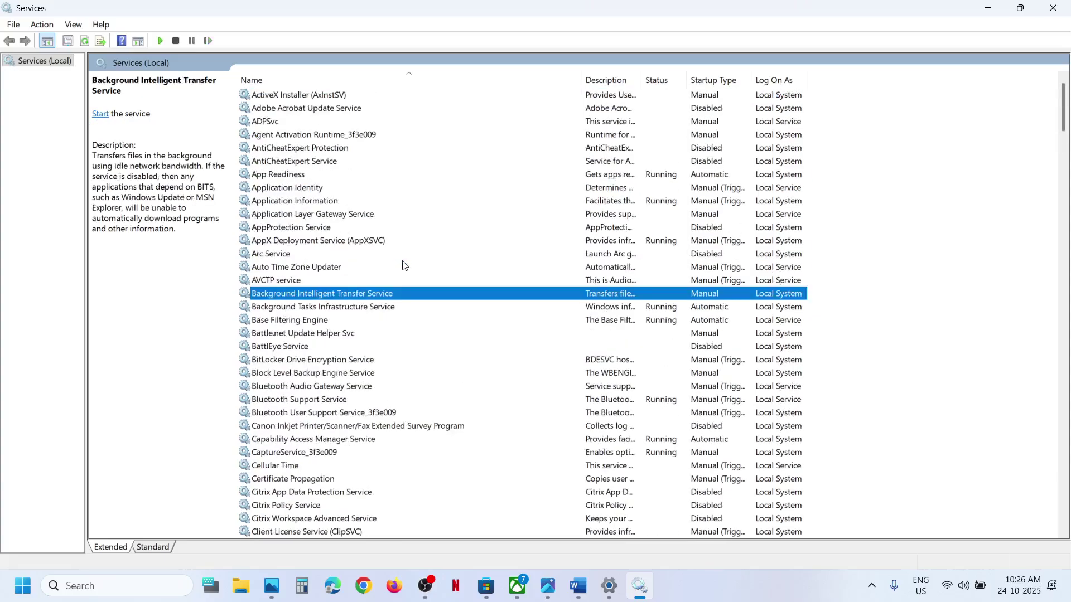
double_click(397, 299)
left_click(502, 275)
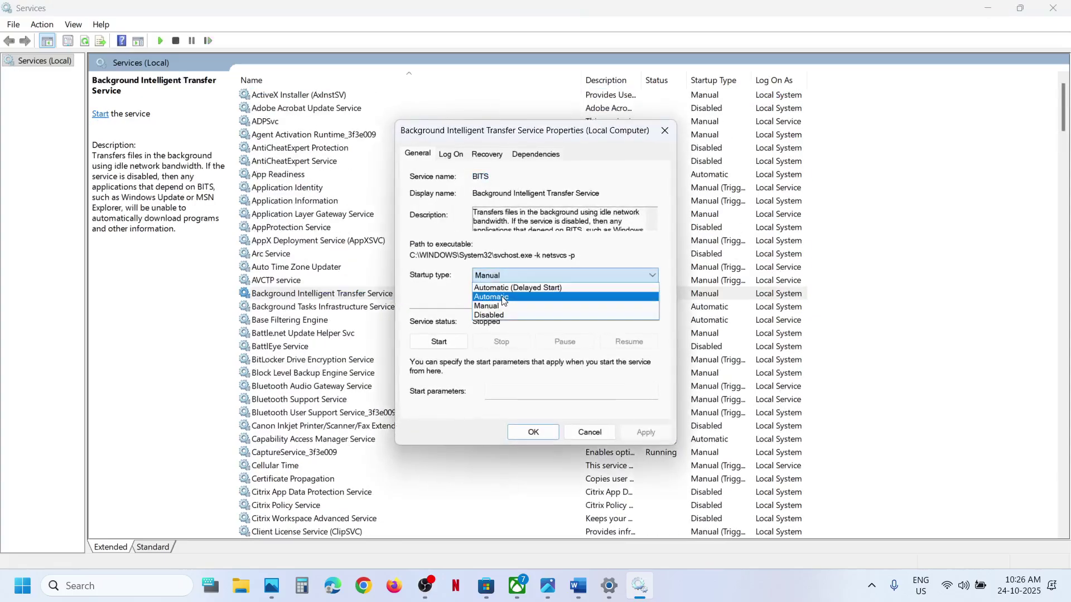
left_click(504, 297)
left_click(644, 431)
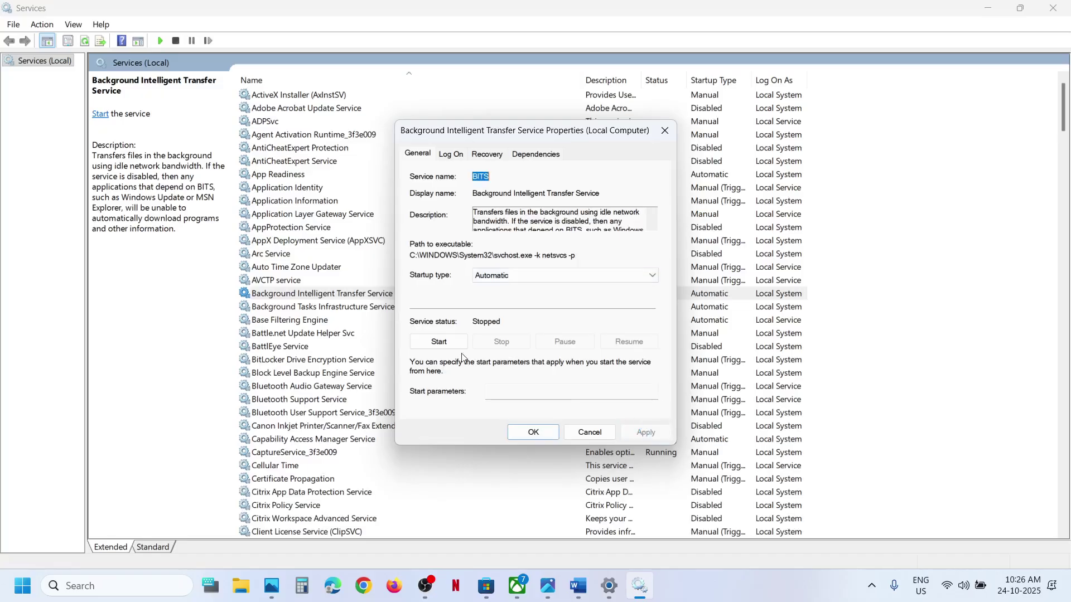
left_click(447, 342)
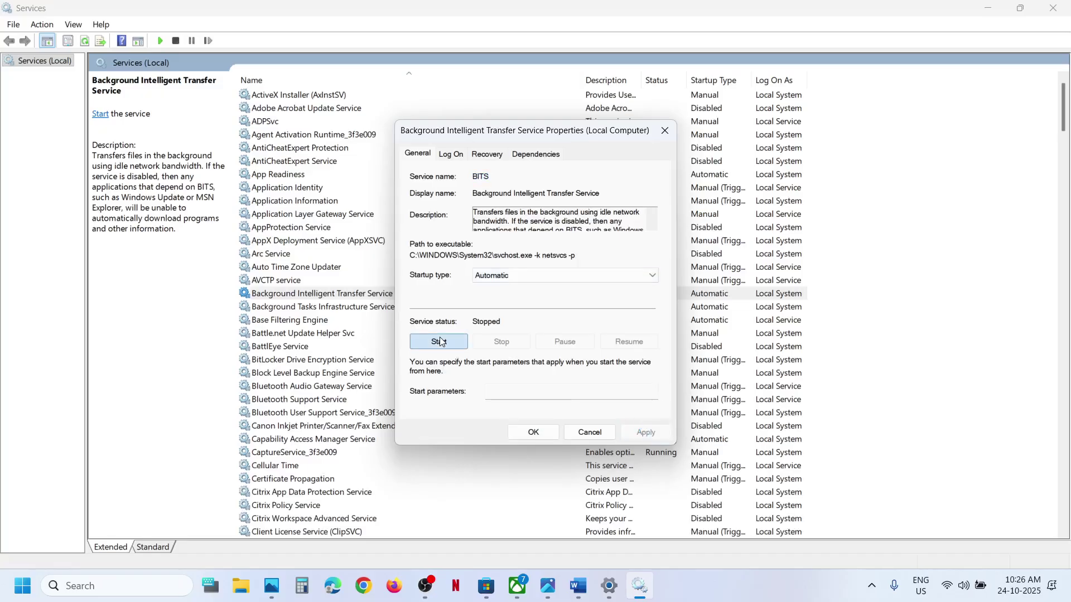
left_click(539, 435)
right_click(326, 295)
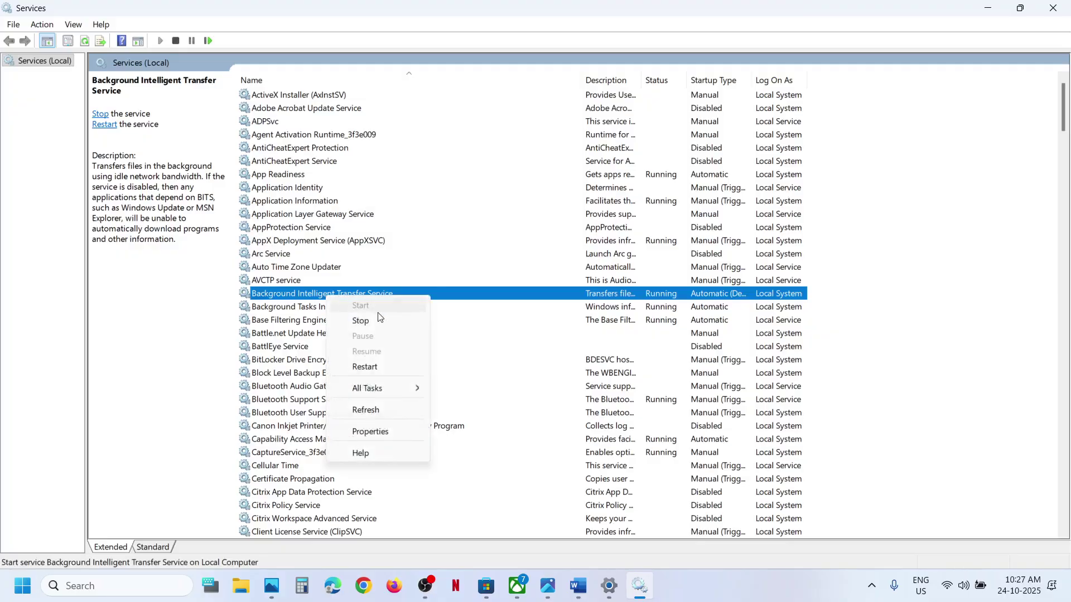
left_click(372, 366)
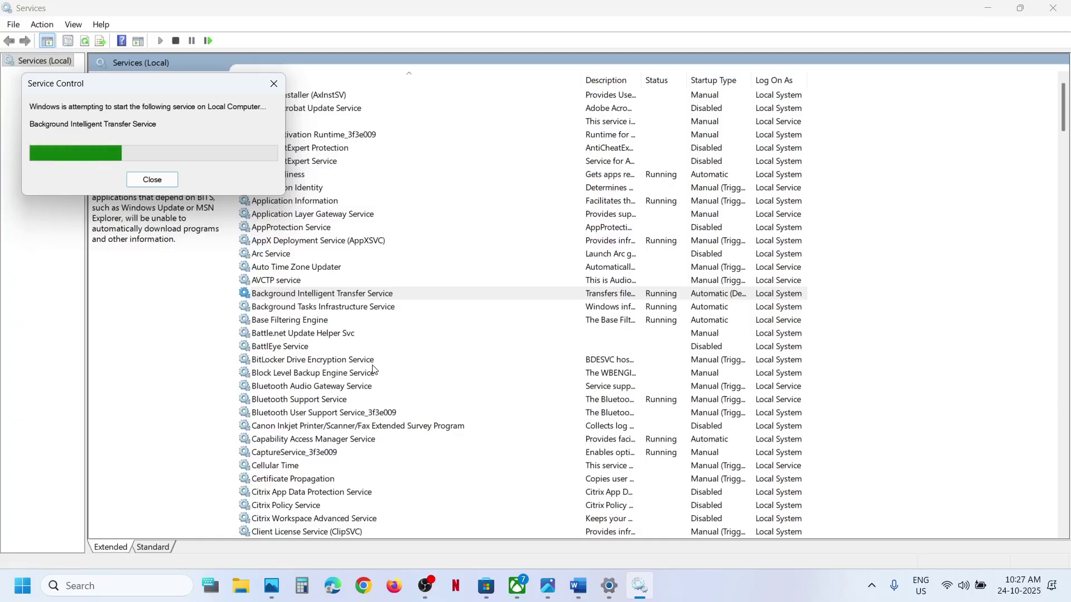
left_click(1053, 8)
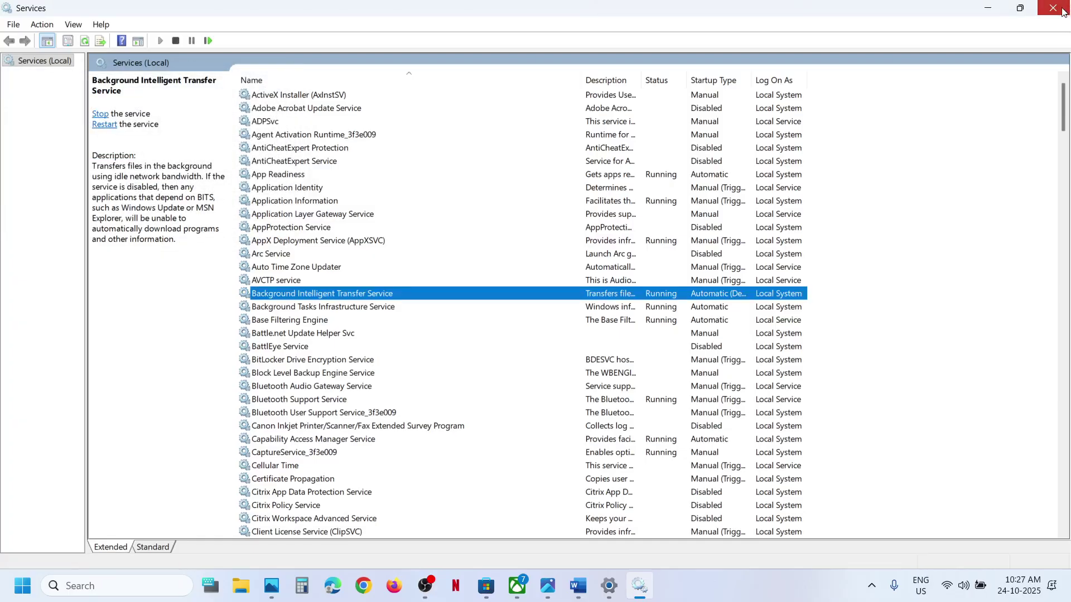
Step: Scroll the Word guide down to Step 4, the SFC and DISM commands
left_click(577, 585)
scroll(383, 384, "down", 3)
scroll(383, 383, "down", 1)
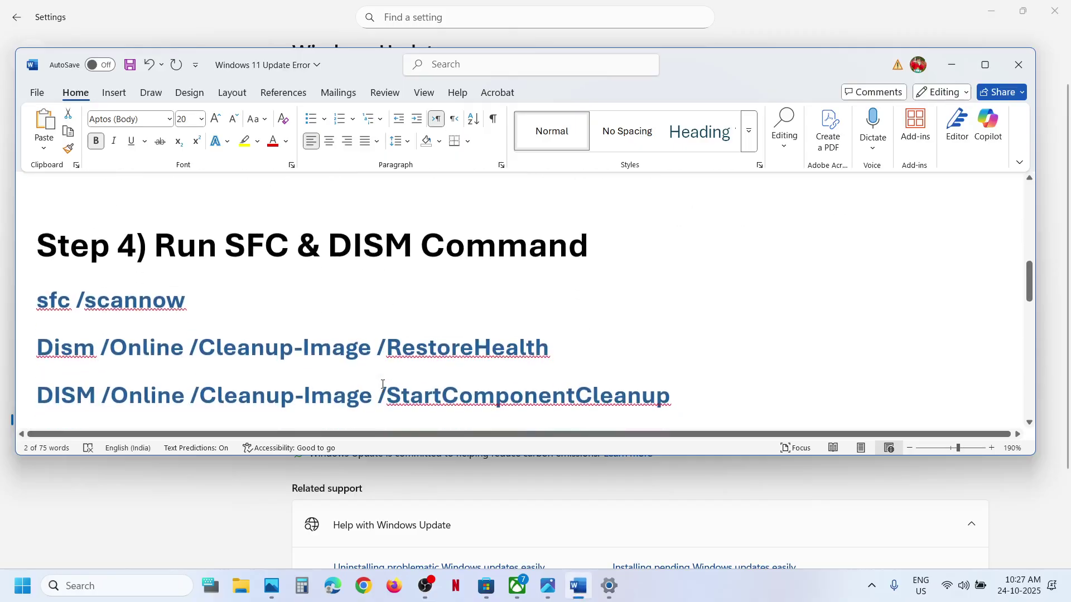
Step: Search 'cmd' and launch Command Prompt as administrator
left_click(143, 587)
type("cmd")
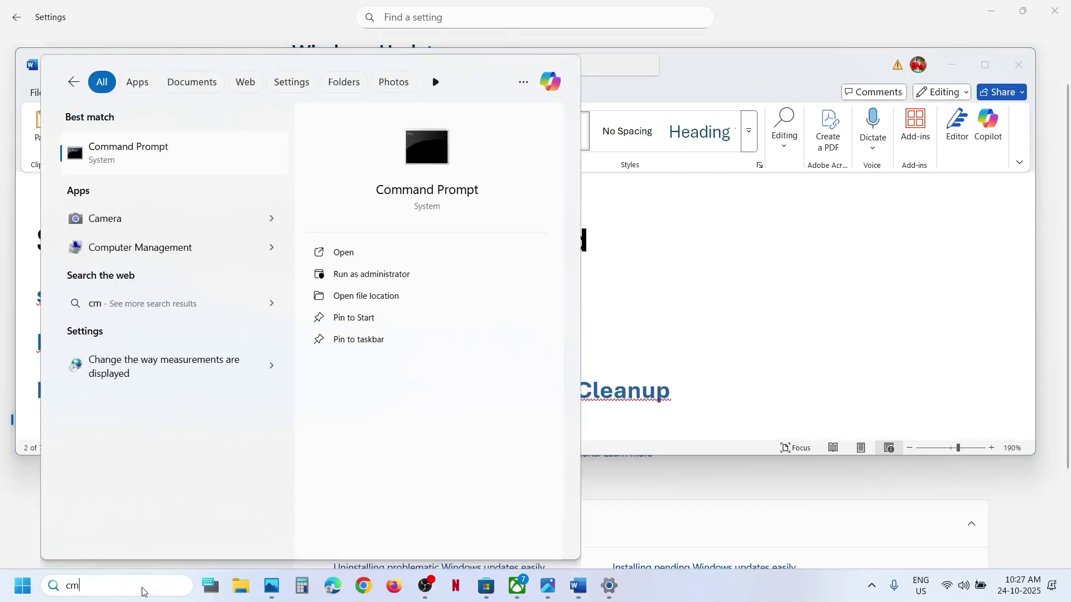
right_click(127, 162)
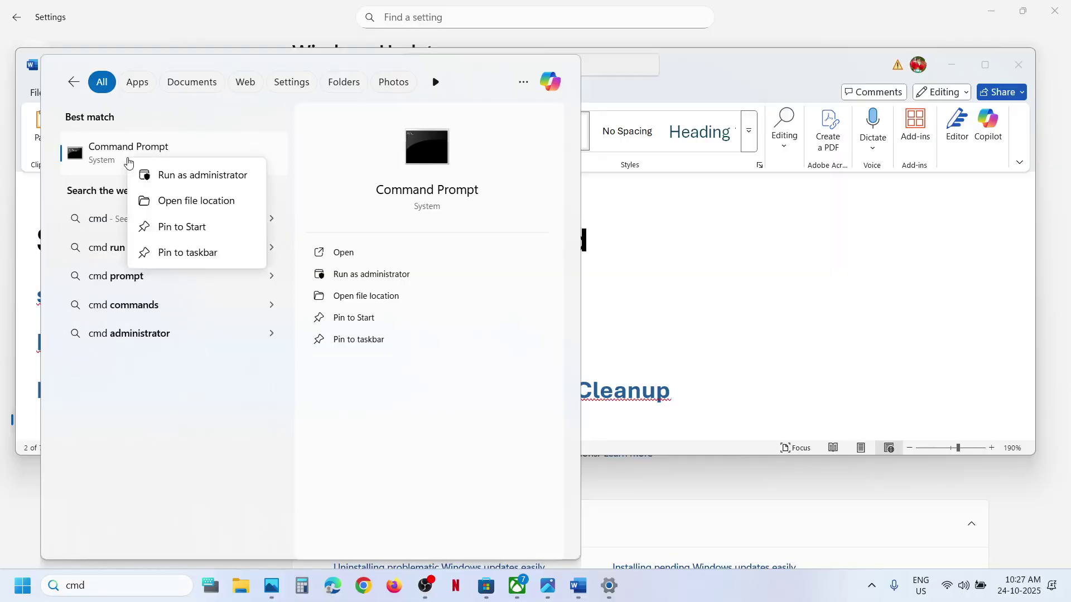
left_click(200, 176)
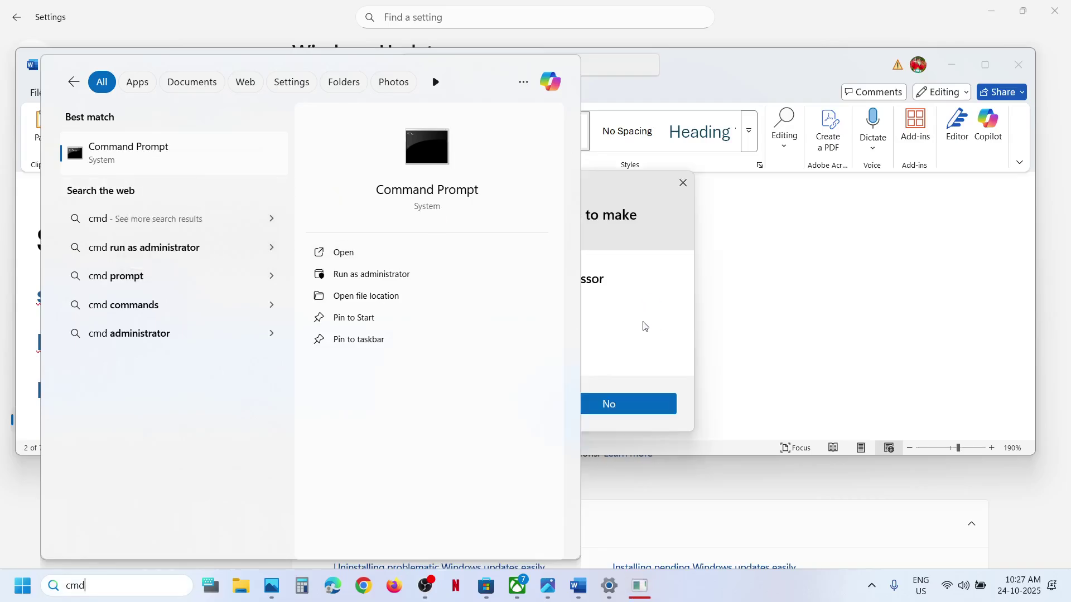
left_click(449, 407)
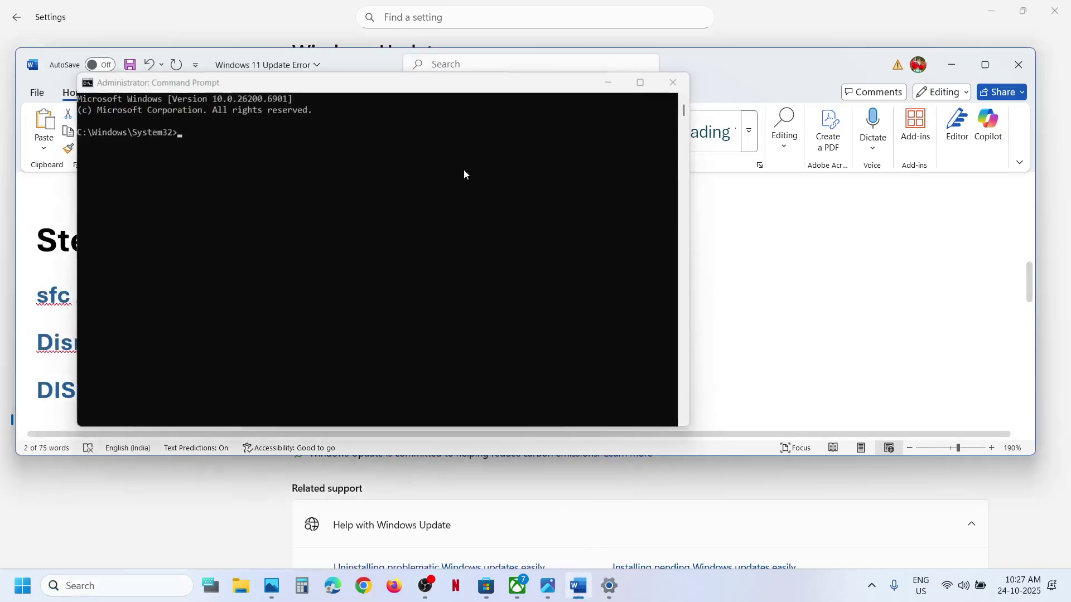
Step: Copy 'sfc /scannow' from the guide and run it in the administrator Command Prompt
left_click_drag(405, 91, 705, 135)
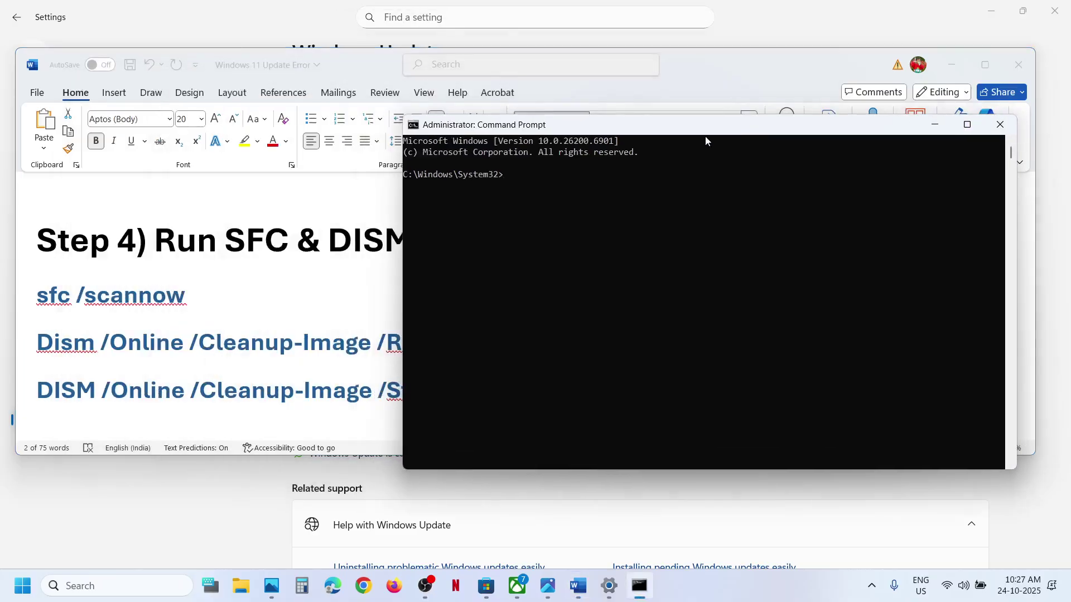
left_click(173, 306)
triple_click(171, 302)
key("ctrl+c")
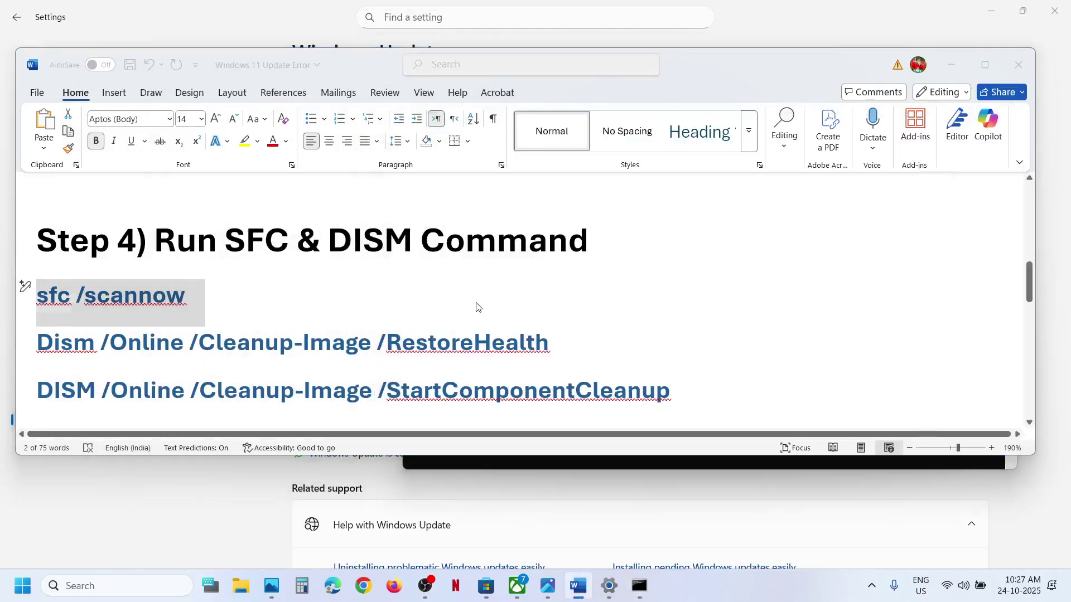
key("alt+Tab")
key("ctrl+v")
key("Return")
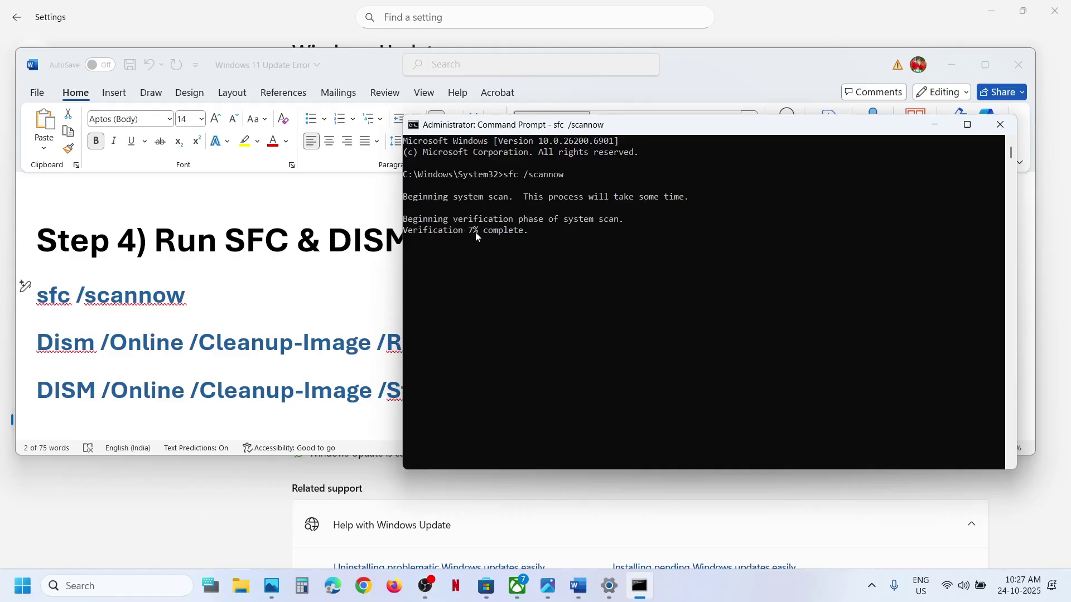
Step: Select the DISM RestoreHealth and StartComponentCleanup lines while checking the scan progress
key("alt+Tab")
triple_click(302, 349)
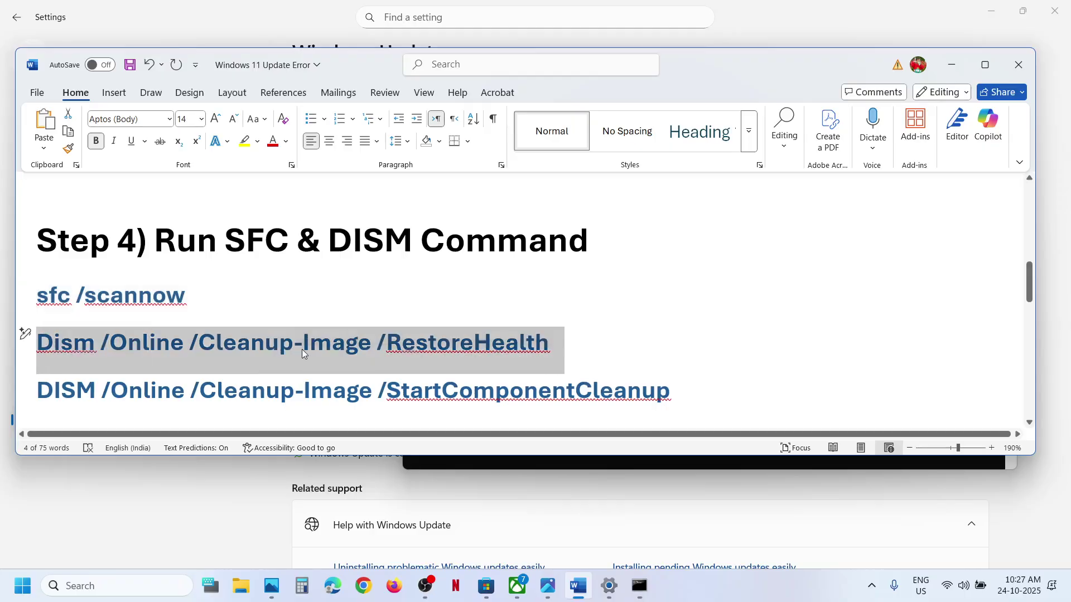
key("alt+Tab")
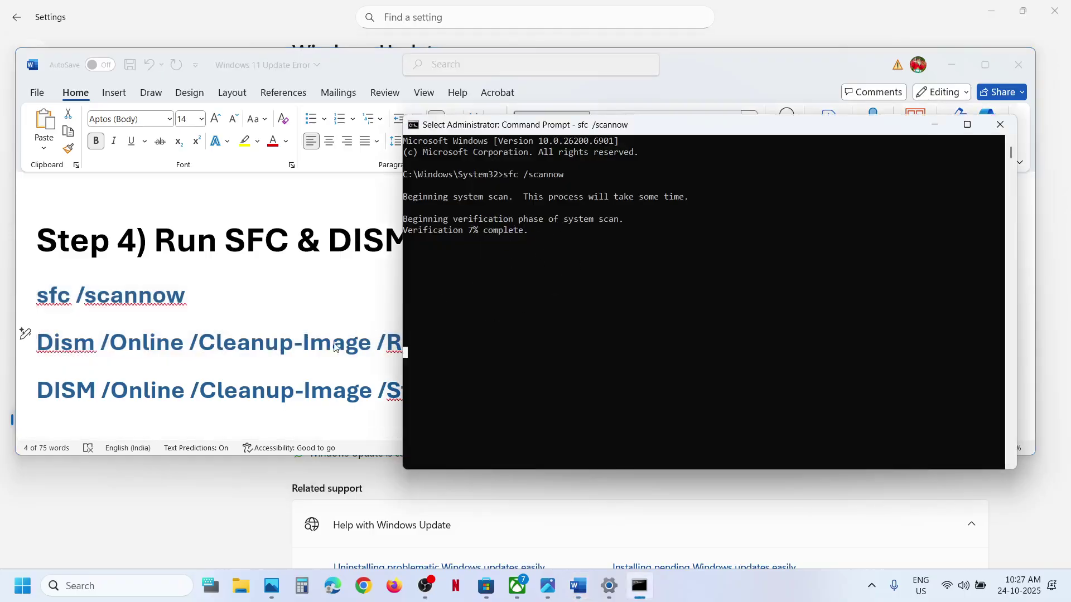
key("alt+Tab")
key("alt+Tab")
key("alt+Tab")
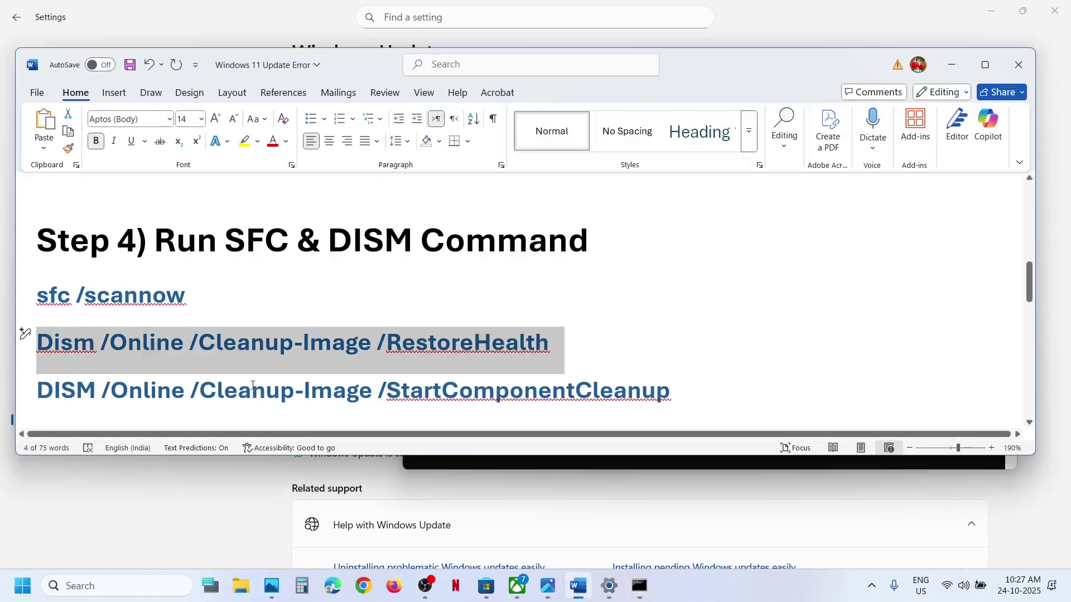
triple_click(253, 389)
key("alt+Tab")
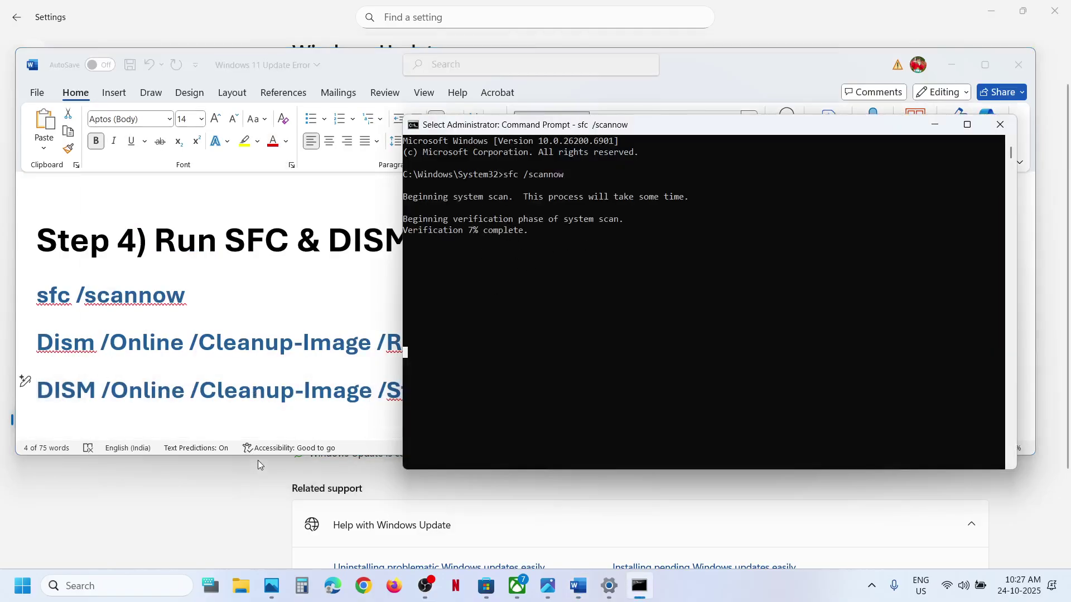
key("alt+Tab")
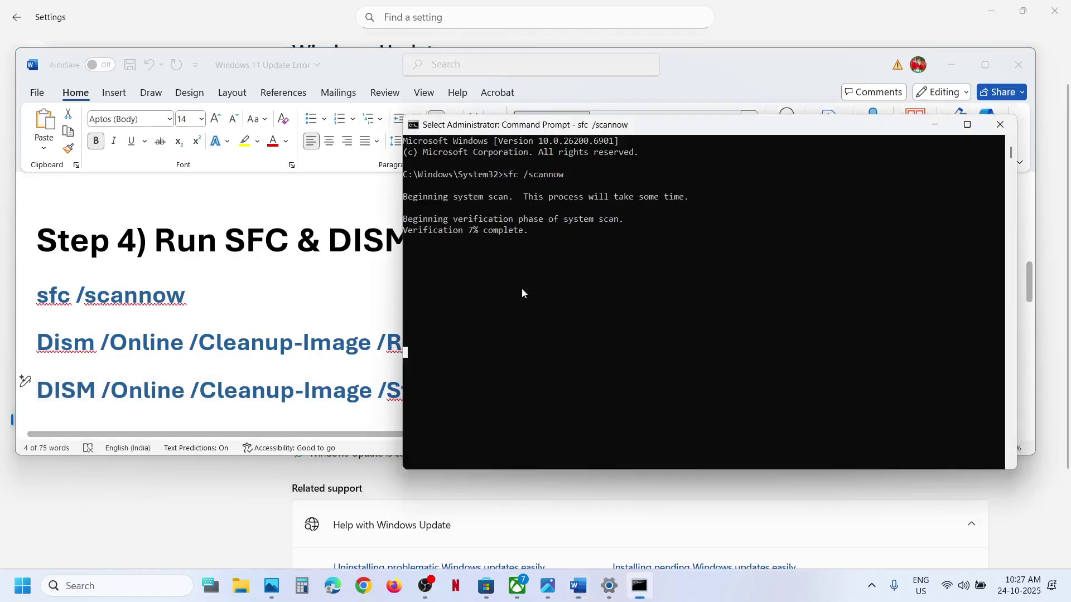
key("alt+Tab")
key("alt+Tab")
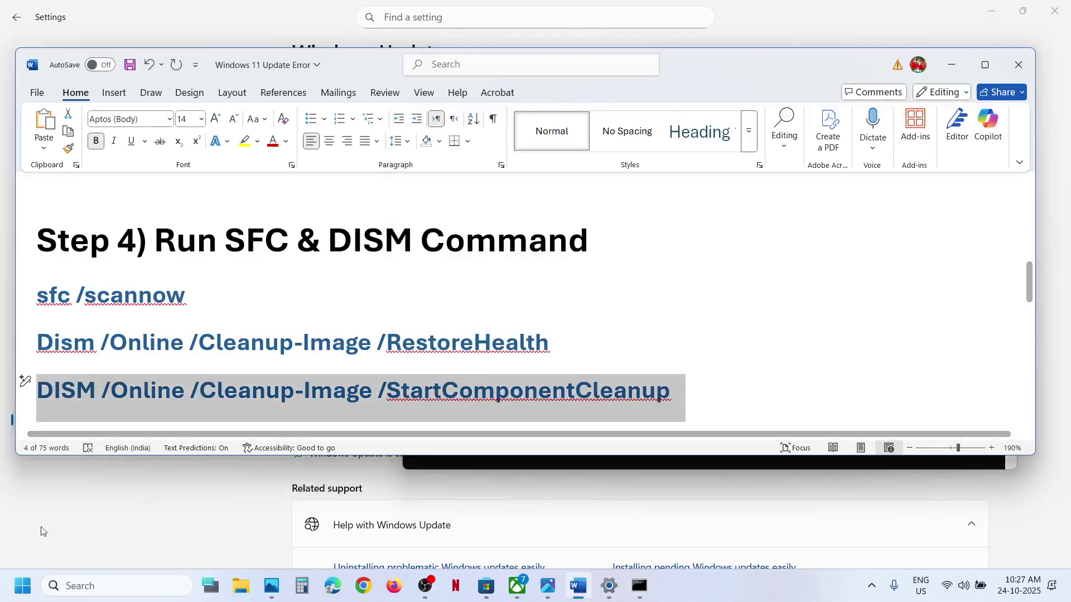
Step: Show the Start menu power options again, then scroll further down the Word notes
left_click(28, 596)
left_click(405, 537)
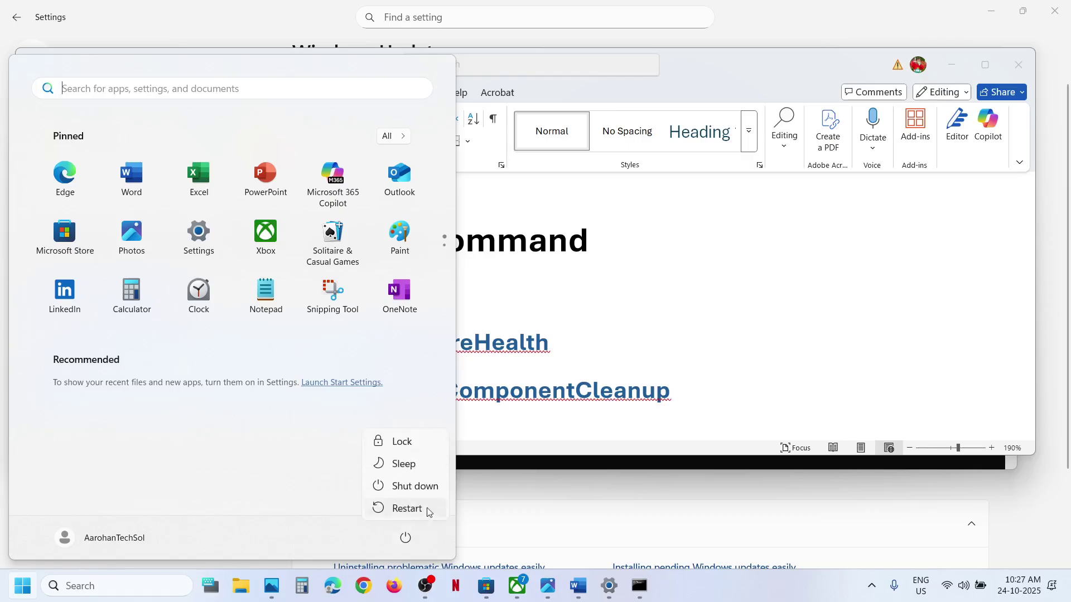
left_click(631, 299)
scroll(478, 336, "down", 3)
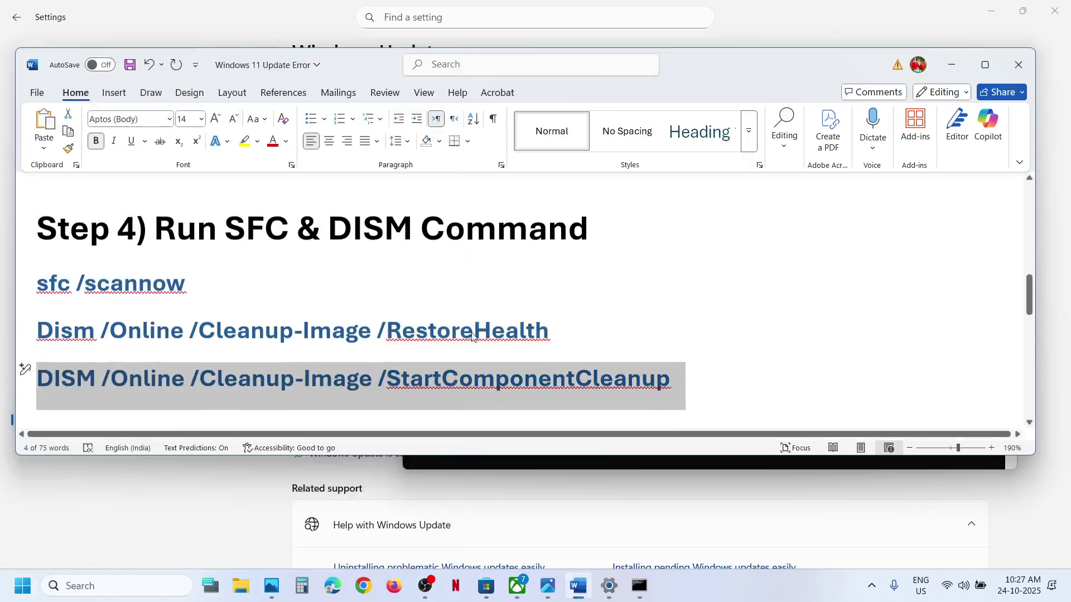
scroll(473, 333, "down", 1)
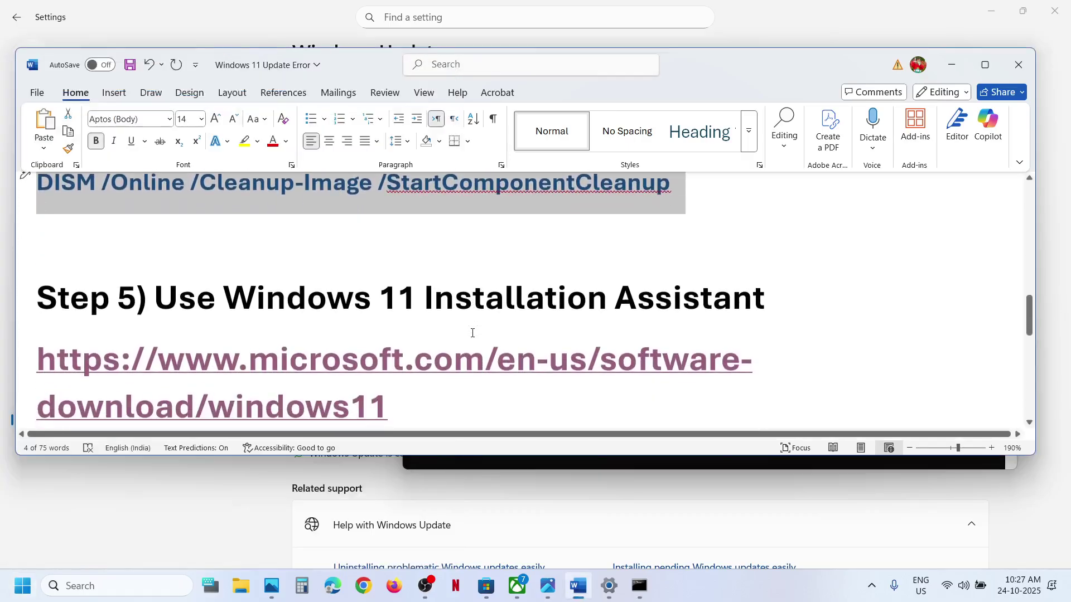
Step: Download and run the Windows 11 Installation Assistant from Microsoft's page, then close it
left_click(331, 370, "ctrl")
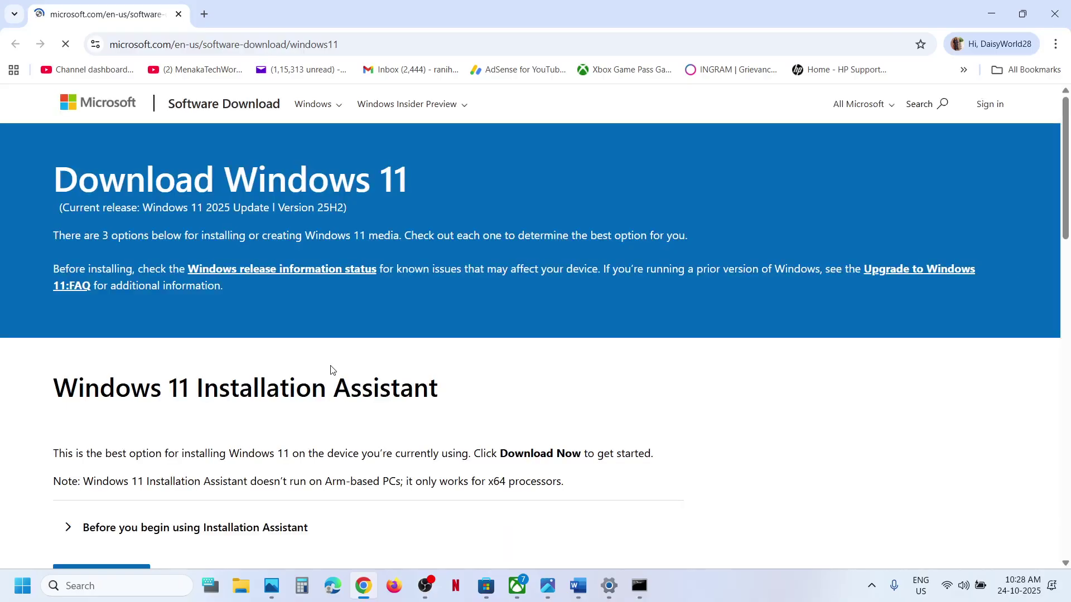
scroll(331, 370, "down", 3)
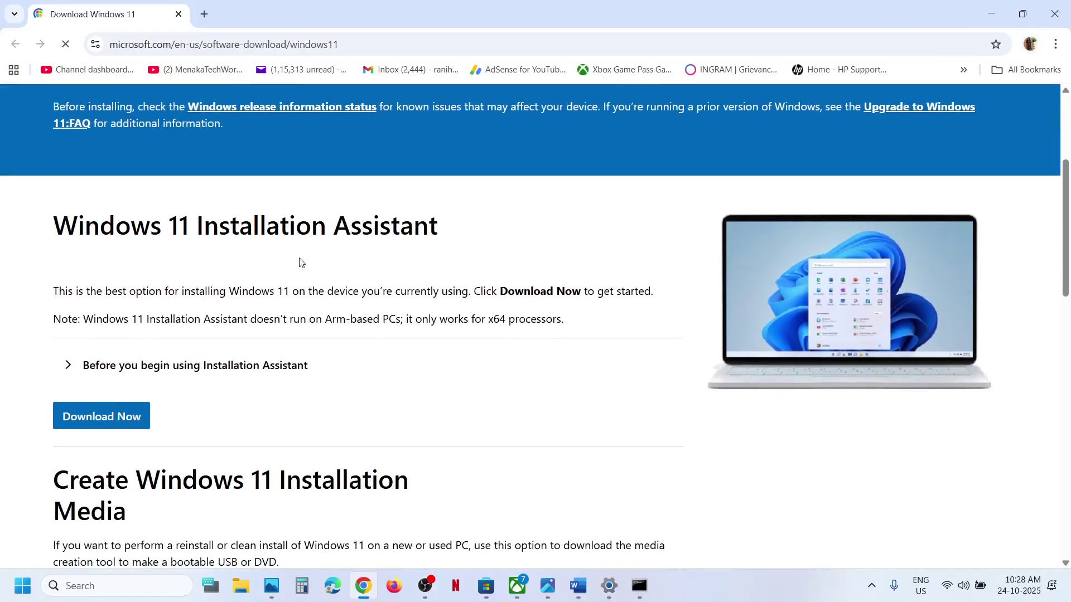
left_click(95, 419)
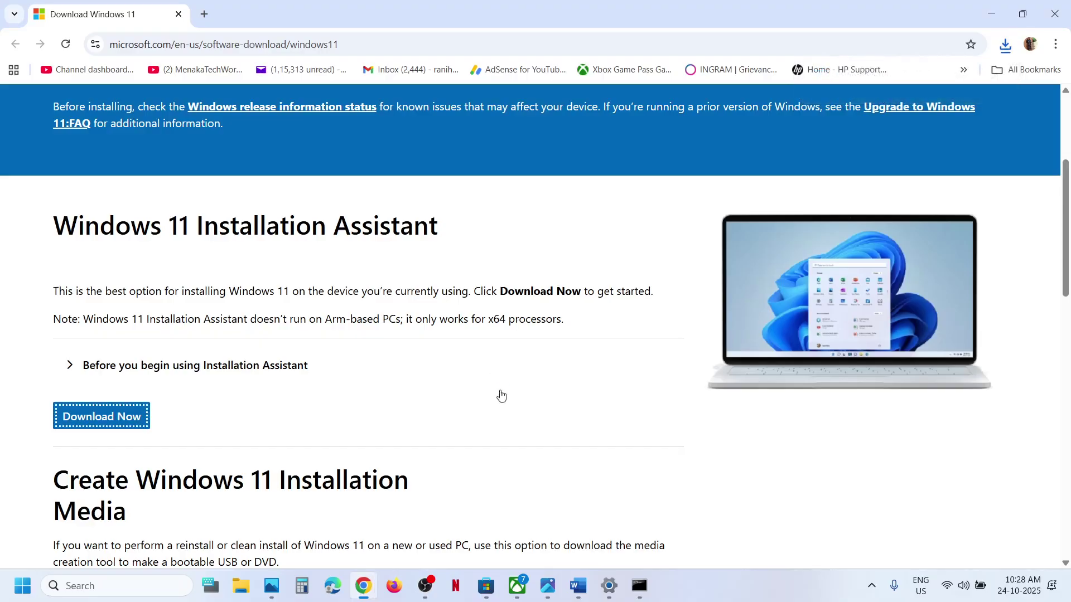
left_click(461, 409)
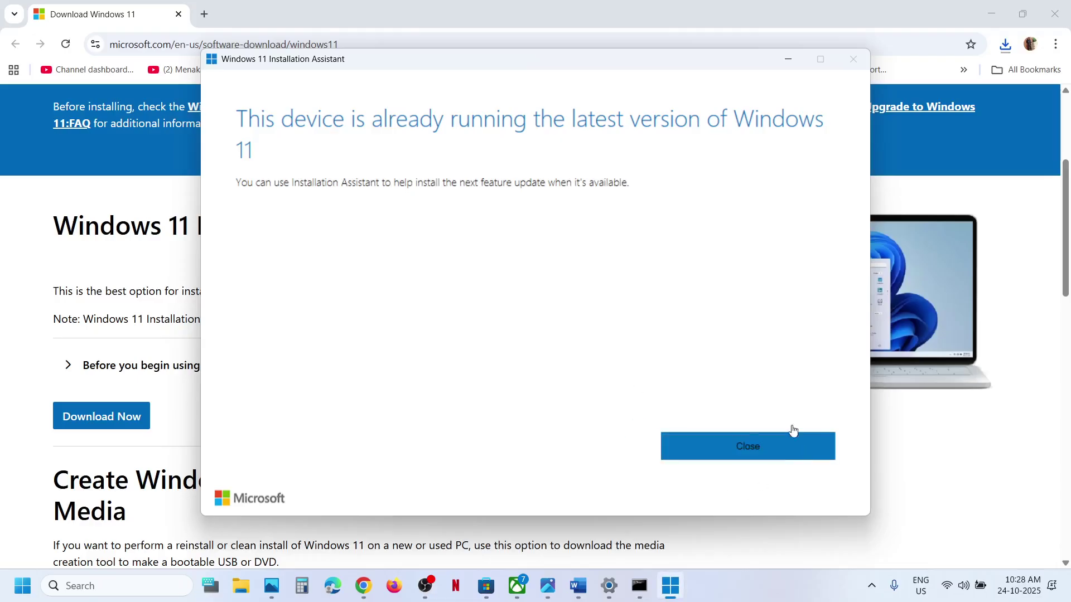
left_click(726, 457)
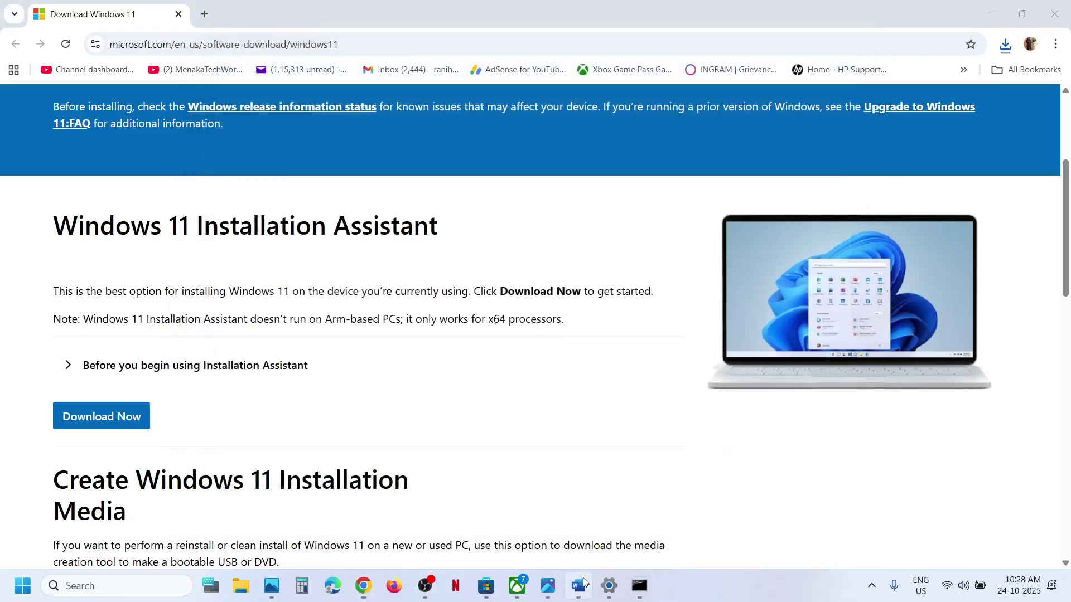
left_click(579, 586)
Step: Highlight the Fix Problems Using Windows Update step and view Advanced options > Recovery
scroll(395, 331, "down", 5)
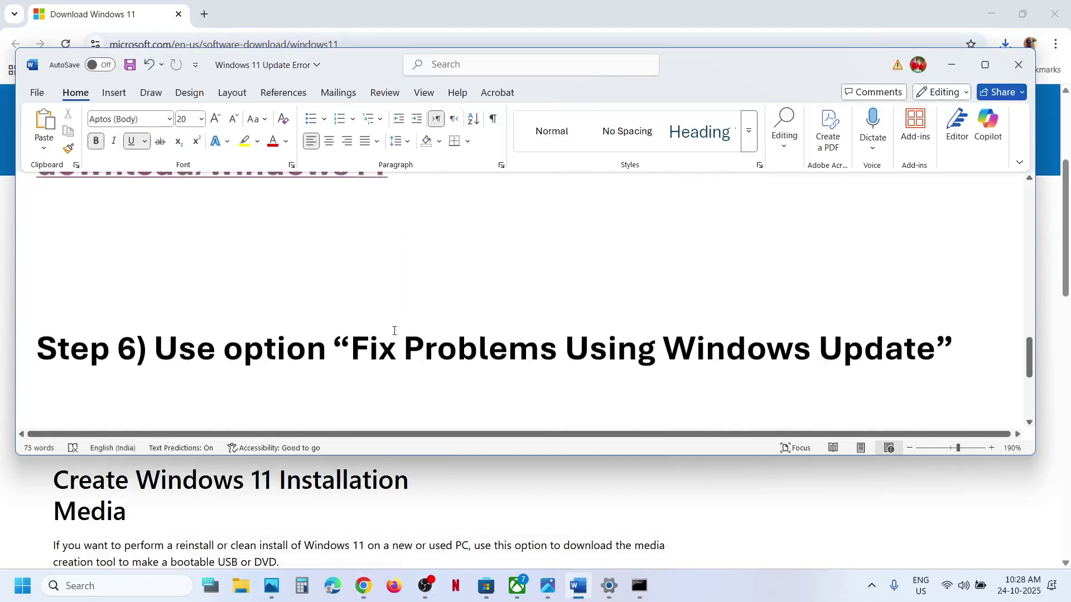
left_click_drag(368, 325, 855, 336)
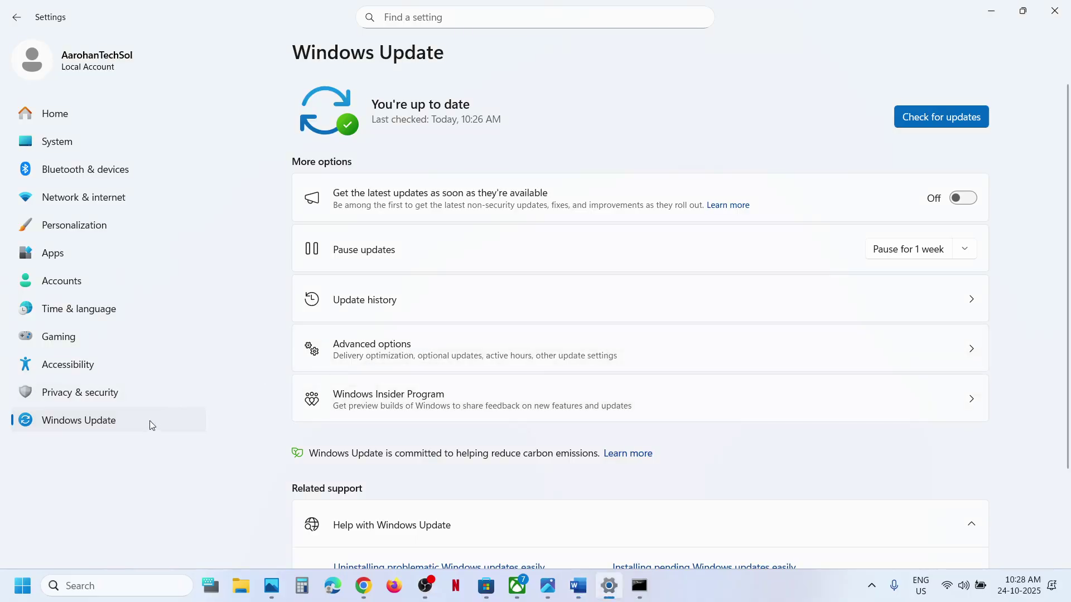
left_click(390, 363)
scroll(389, 366, "down", 3)
left_click(362, 393)
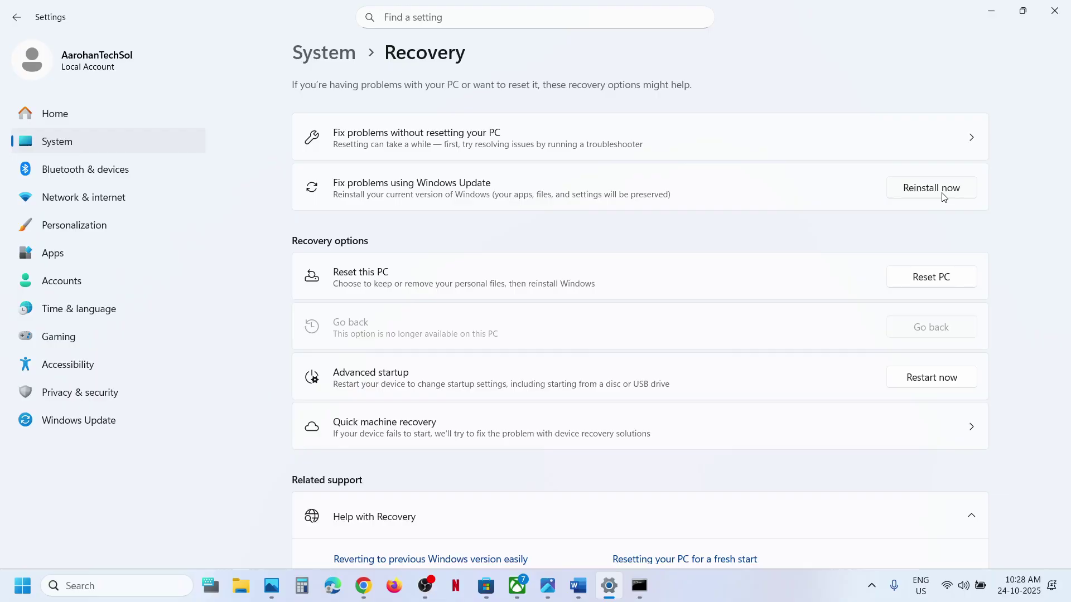
Step: Check Update history for the 24H2 repair version entry, then return to the notes
left_click(100, 429)
left_click(399, 308)
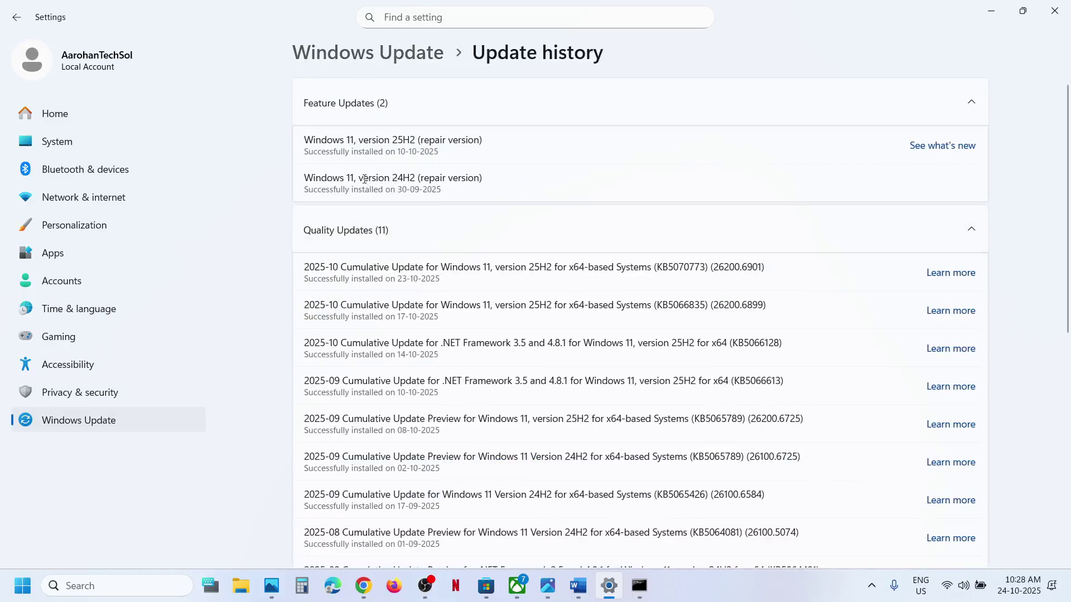
left_click_drag(378, 179, 477, 179)
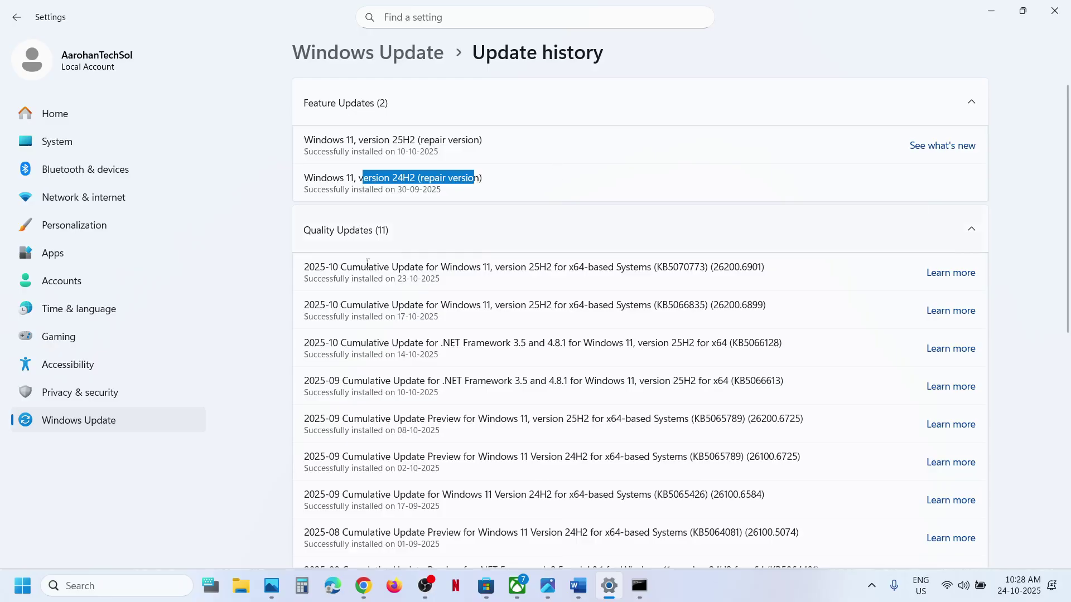
left_click(142, 424)
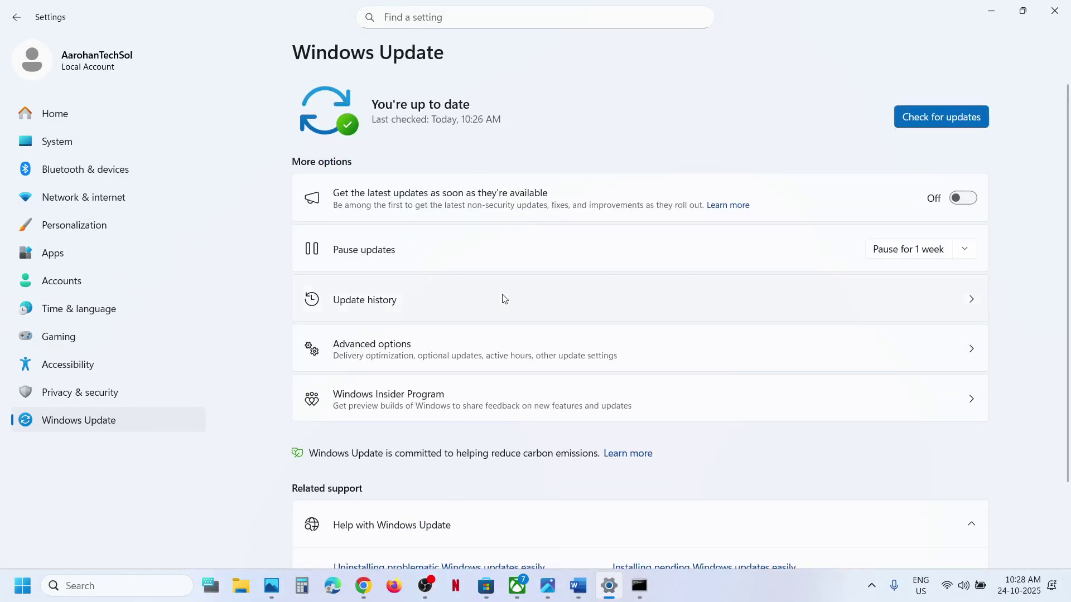
left_click(578, 585)
Step: Follow the Windows 11 link in the notes and download the Media Creation Tool
scroll(397, 396, "down", 2)
scroll(397, 396, "down", 1)
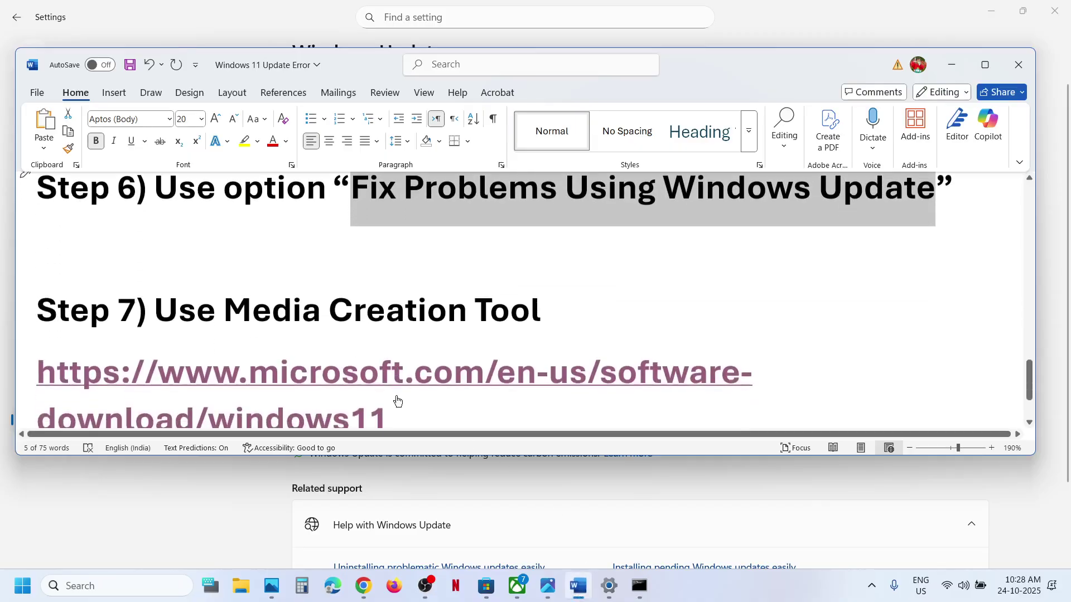
left_click(342, 378, "ctrl")
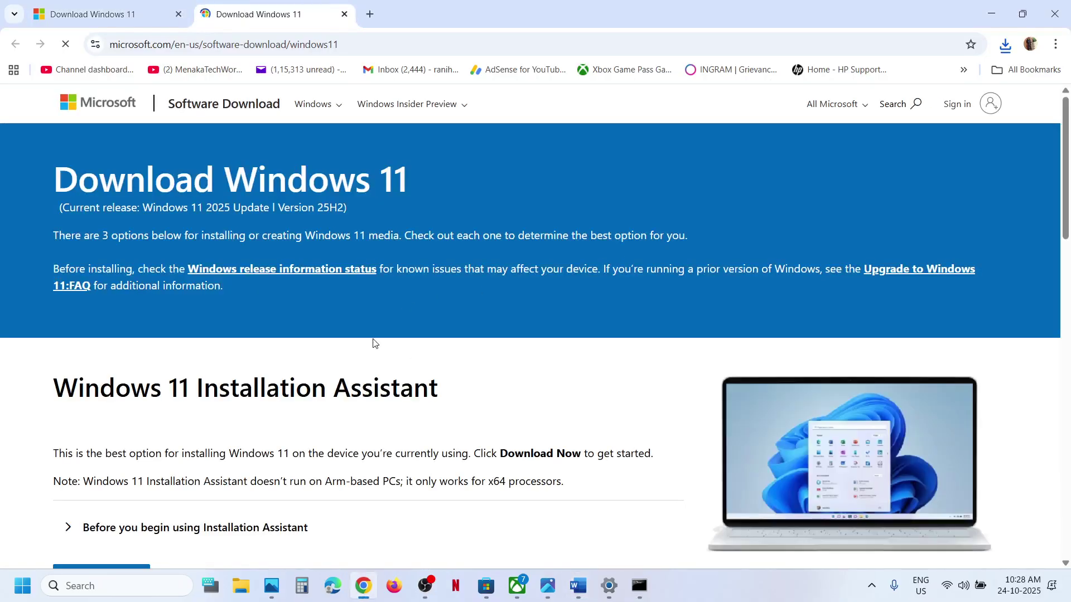
scroll(375, 343, "down", 7)
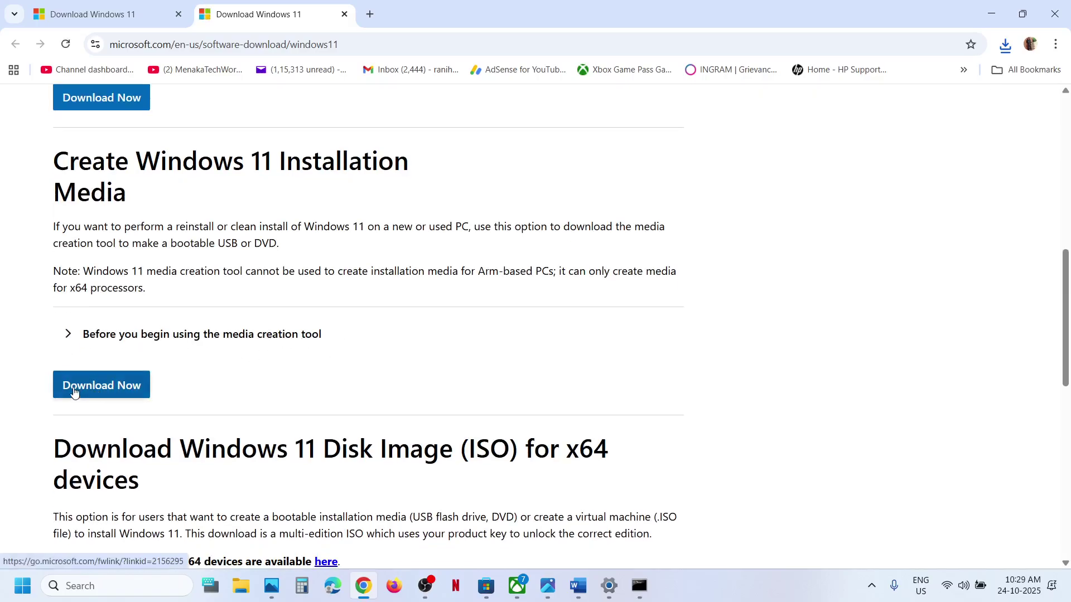
left_click(95, 393)
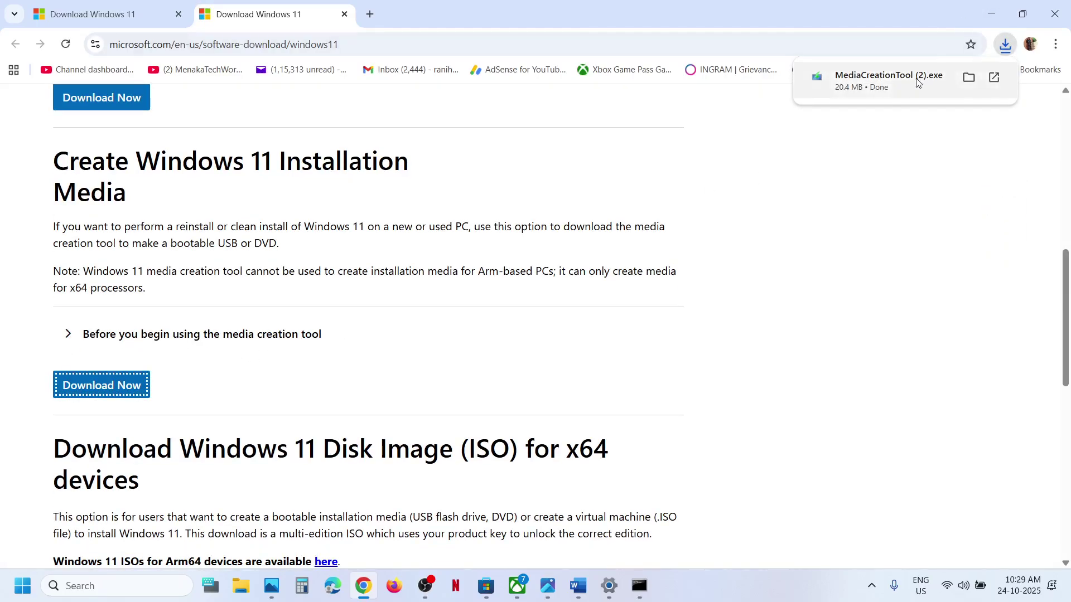
Step: Step through screenshots 1.png to 8.png, from language choice to the saved Windows.iso
left_click(548, 586)
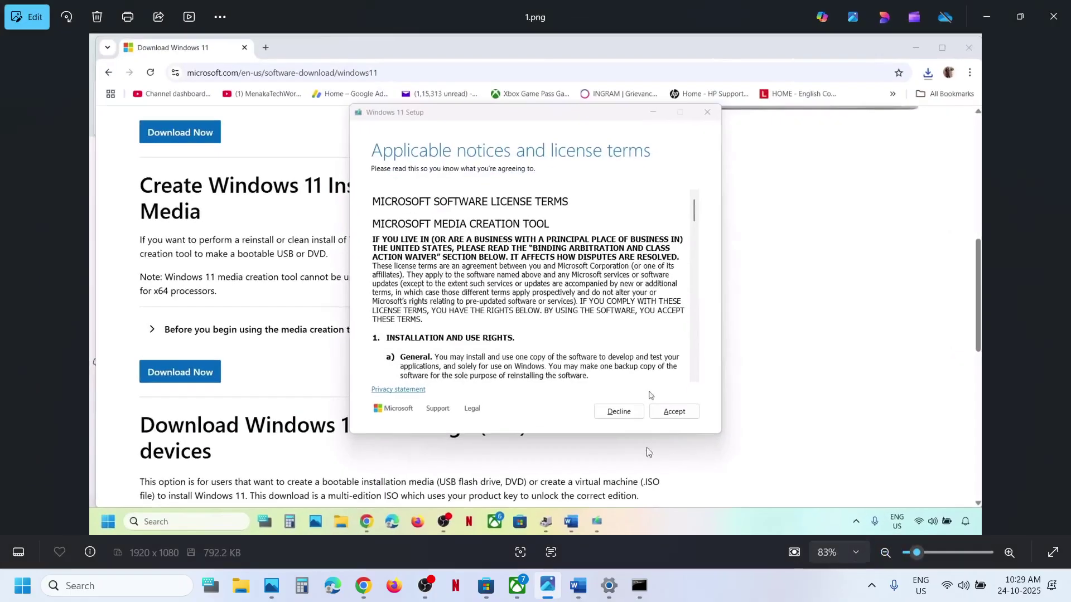
key("Right")
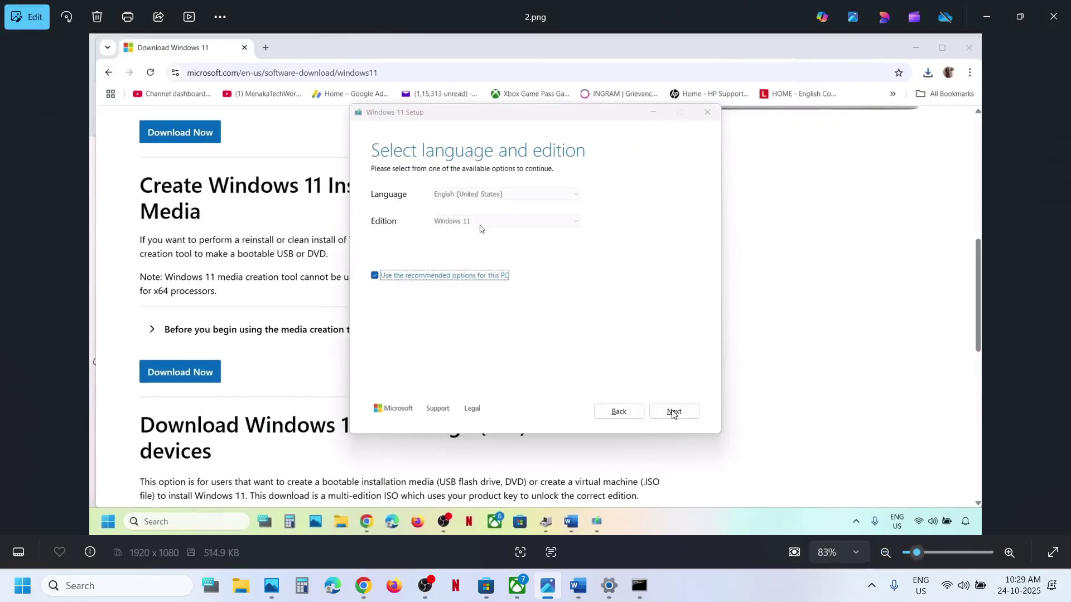
key("Right")
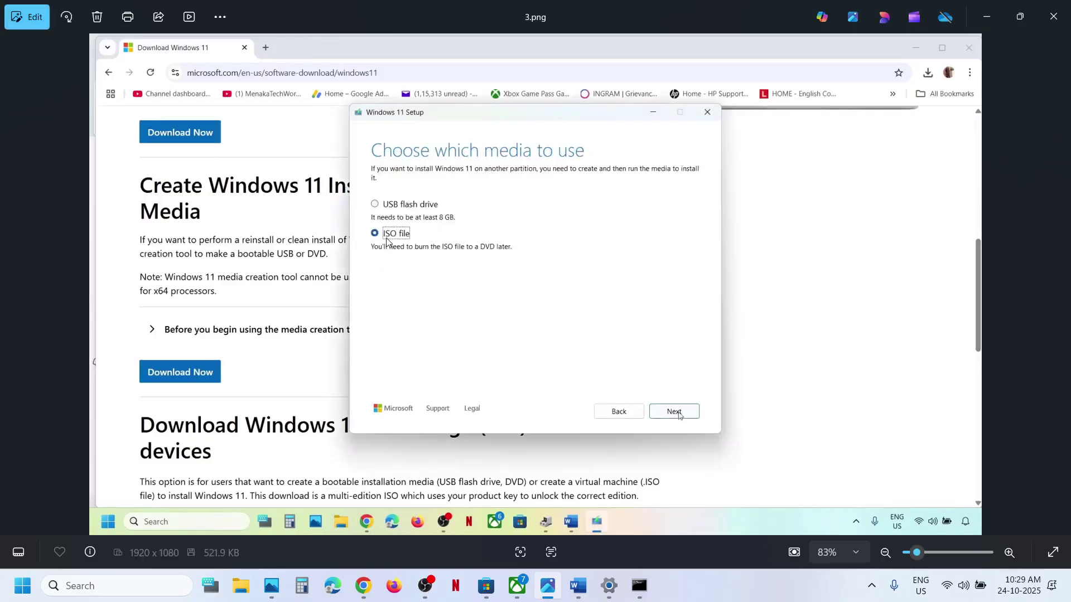
key("Right")
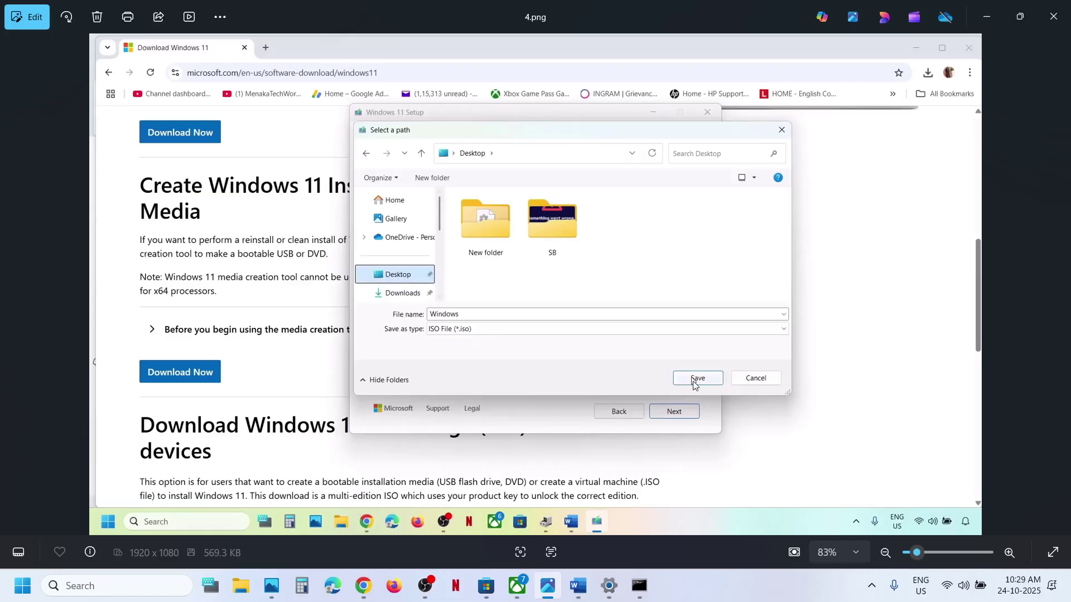
key("Right")
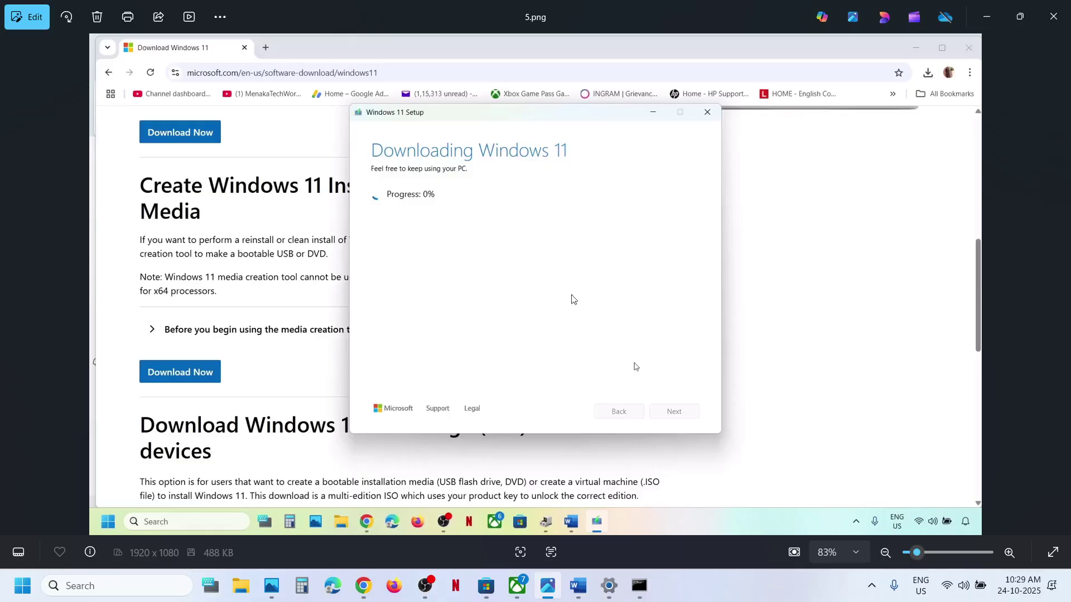
key("Right")
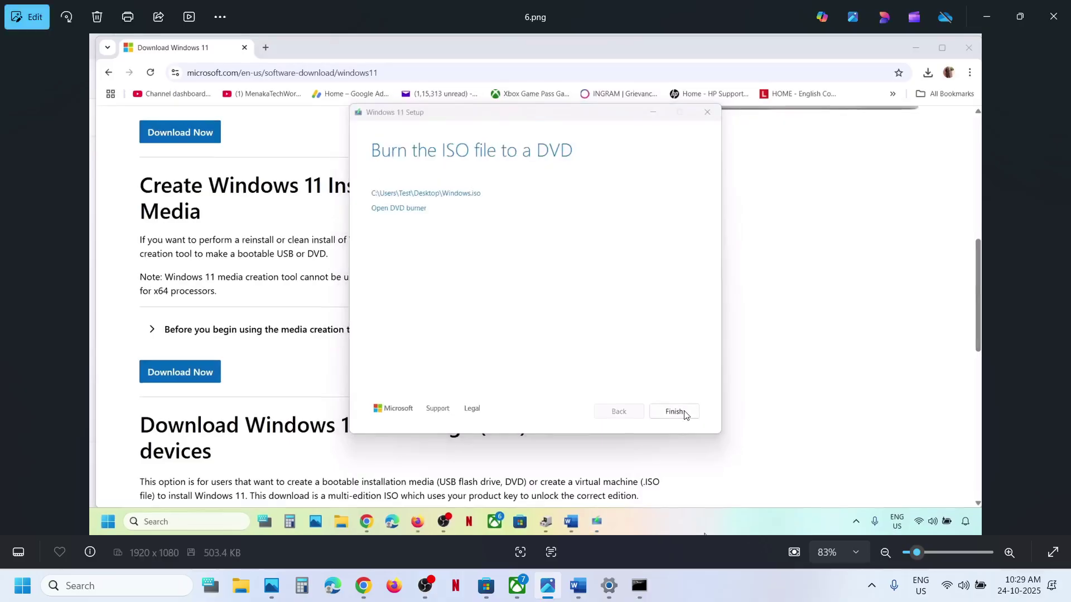
key("Right")
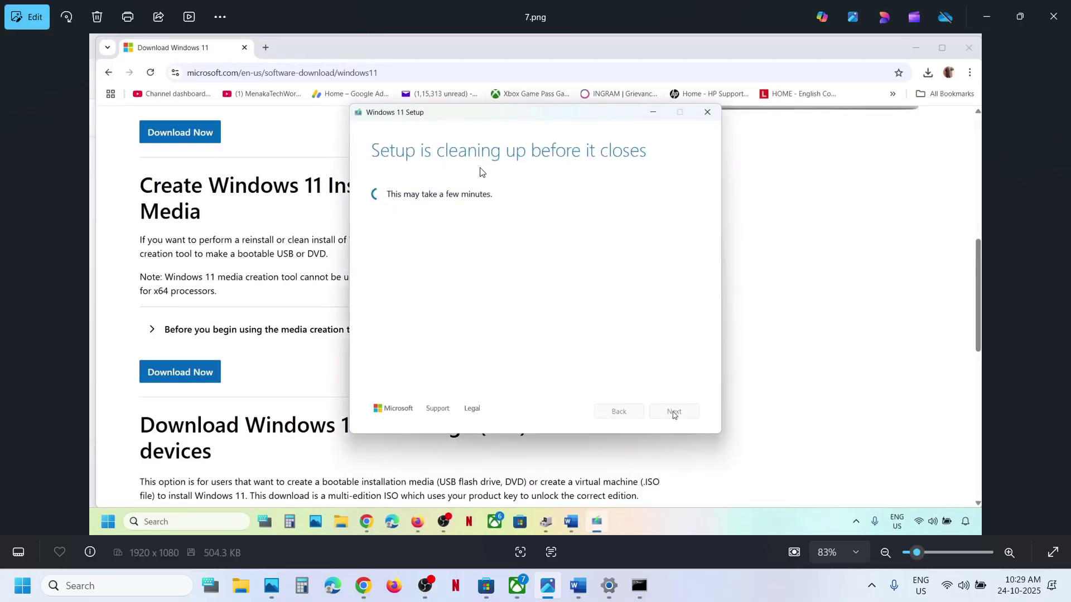
key("Right")
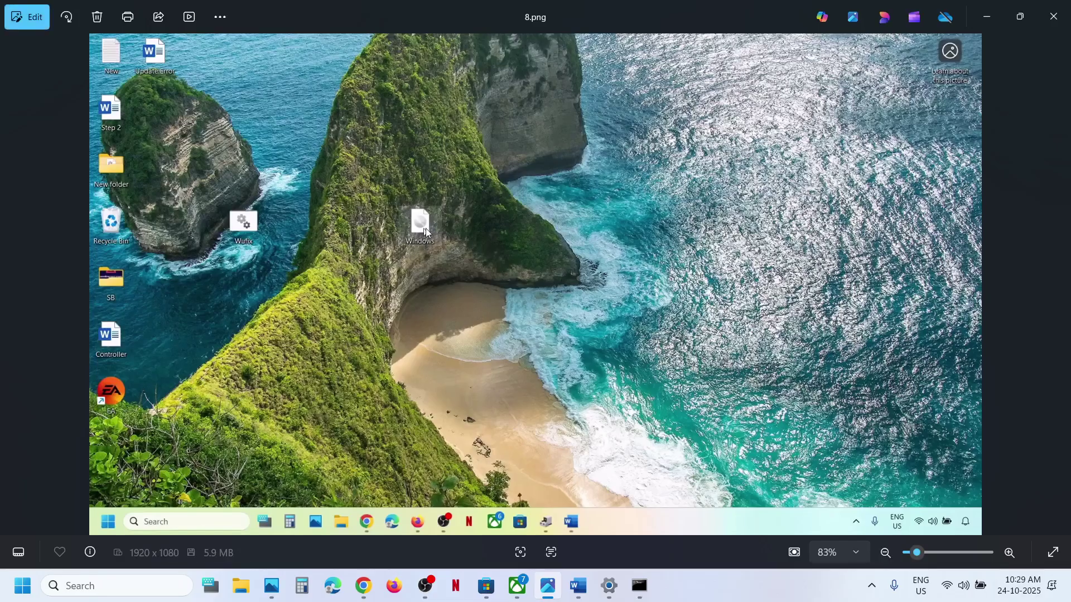
Step: Page through the ISO setup screenshots from the file listing to the Ready to install screen
key("Right")
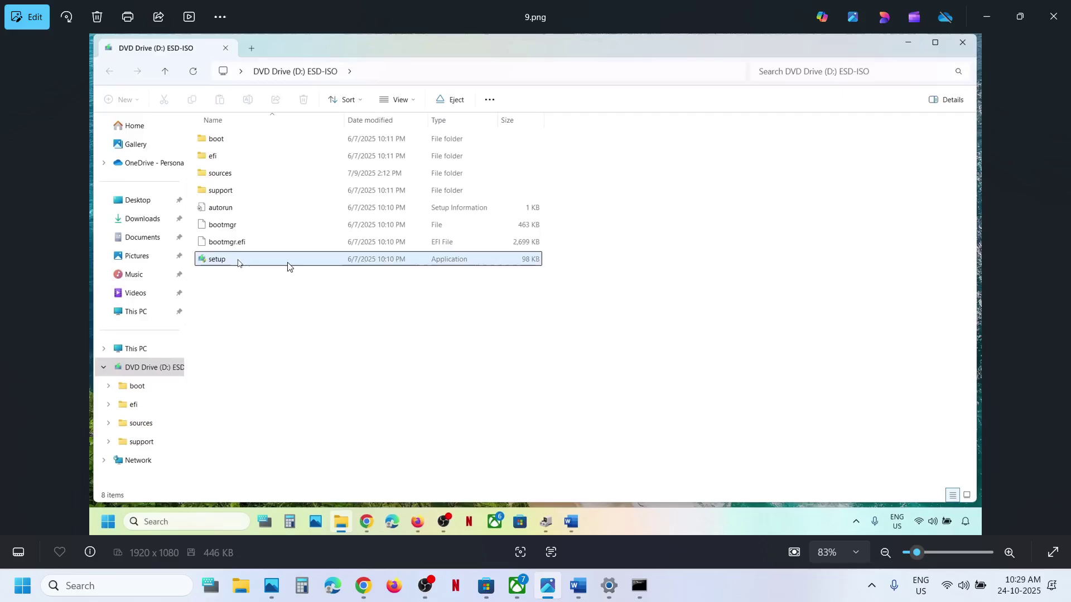
key("Right")
key("Right")
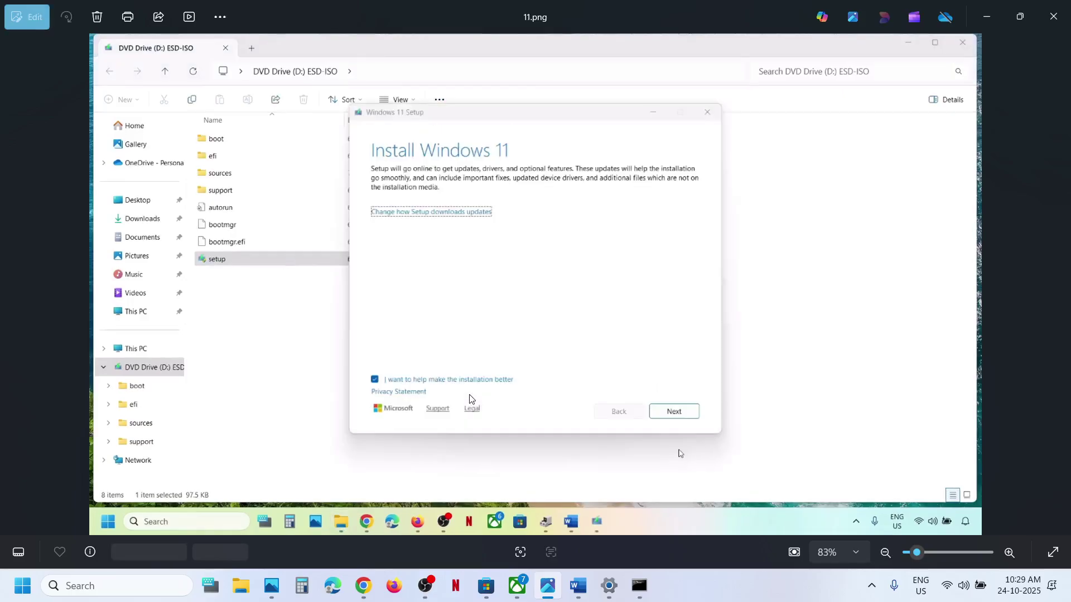
key("Right")
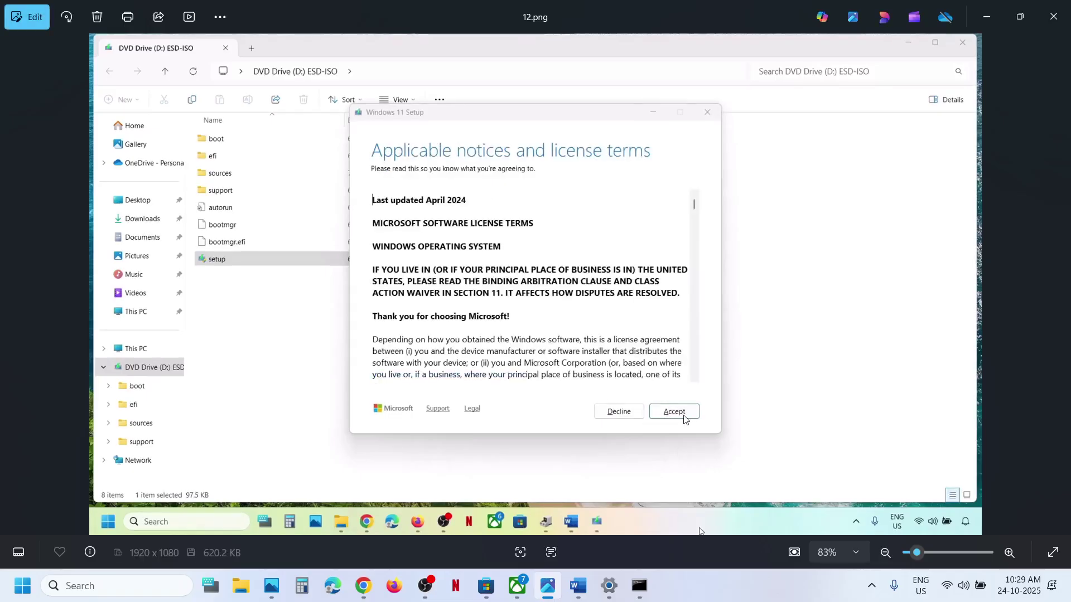
key("Right")
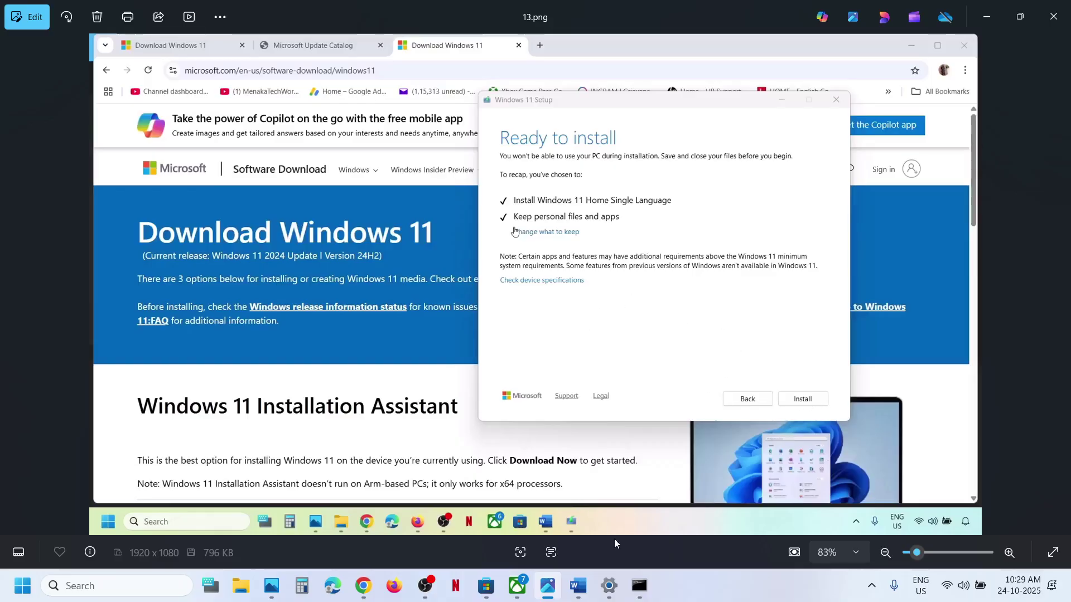
Step: In Windows Update's Update history, highlight the 25H2 repair install entry dated 10-10-2025
left_click(609, 586)
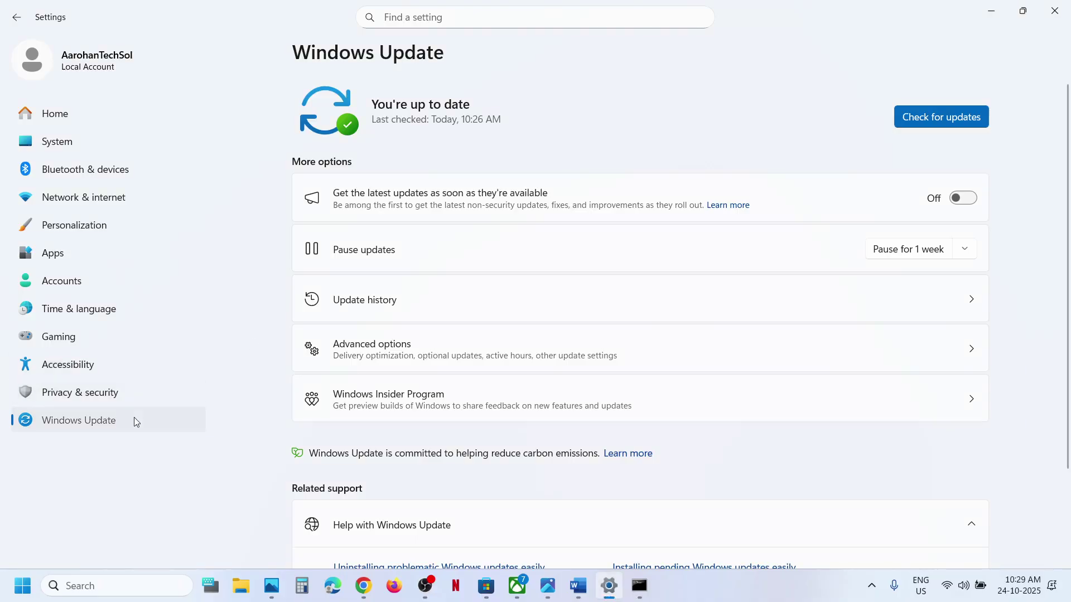
left_click(409, 312)
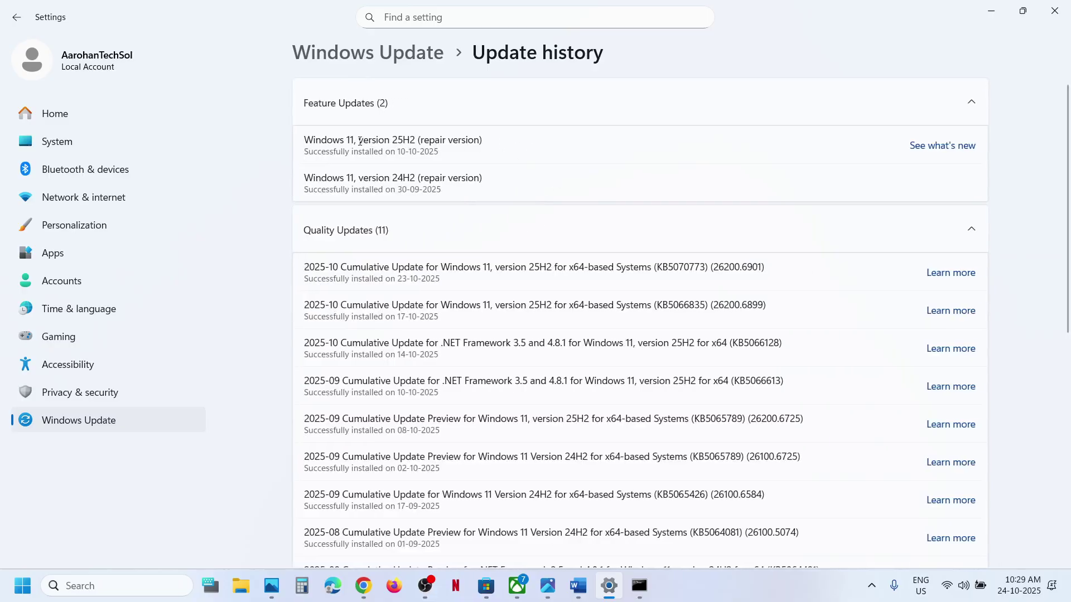
left_click_drag(367, 141, 411, 139)
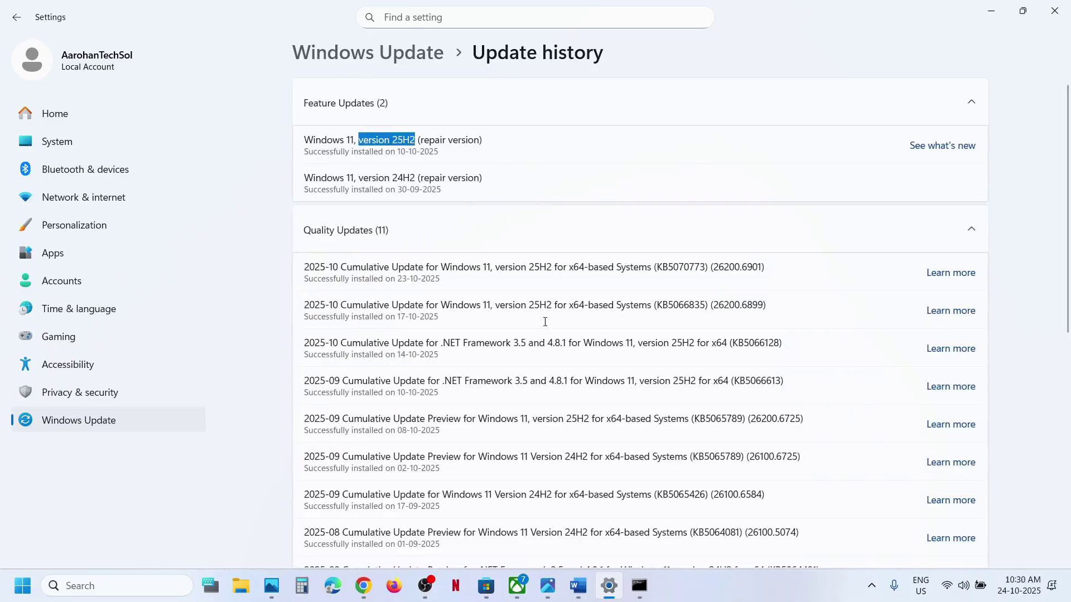